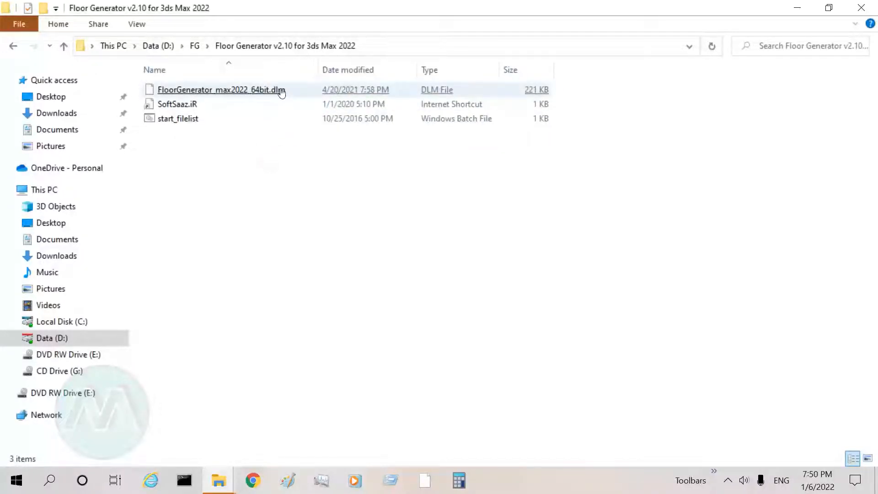
Step: Copy the FloorGenerator_max2022_64bit.dlm file and switch to the 3ds Max 2022 Plugins folder window
click(280, 91)
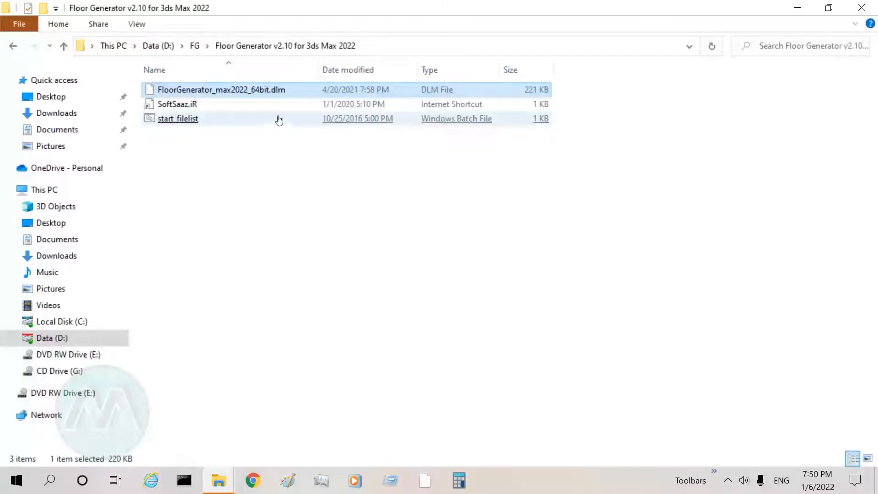
right_click(274, 89)
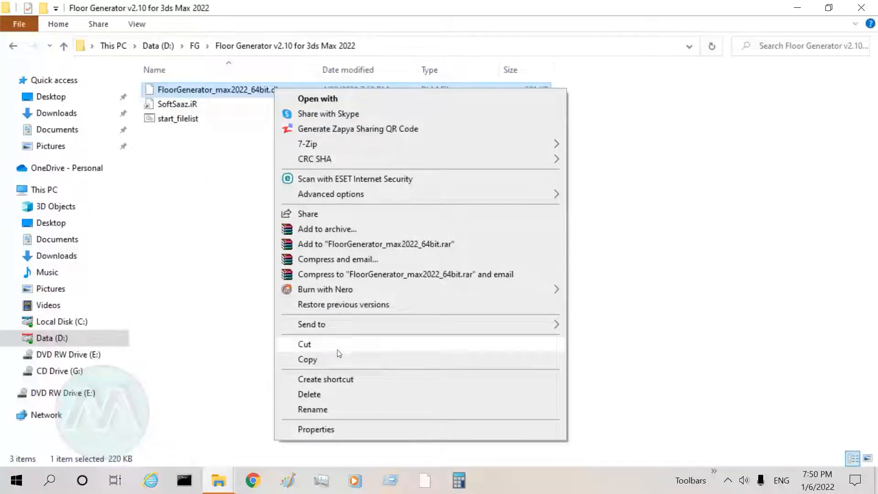
click(340, 360)
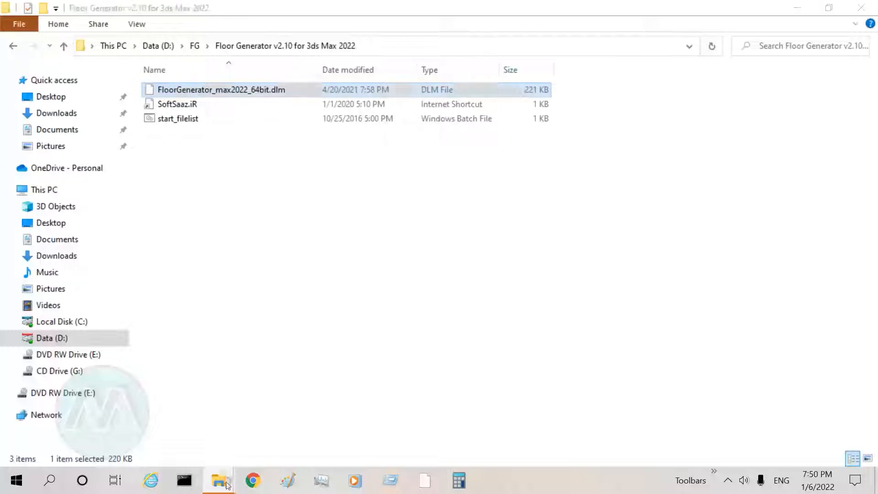
mouse_move(227, 482)
click(188, 450)
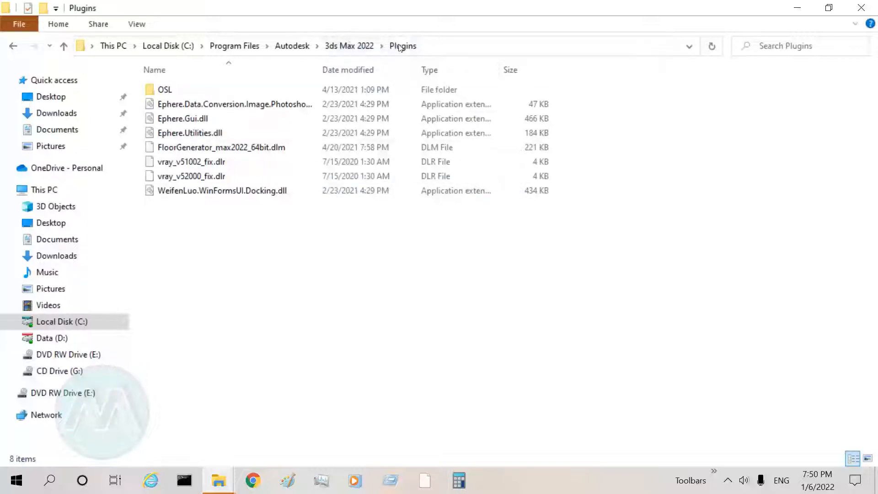
right_click(265, 253)
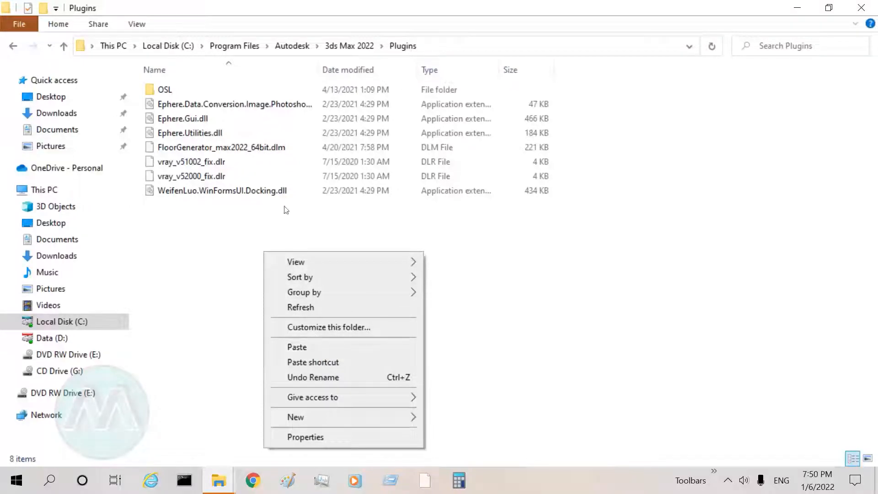
click(276, 13)
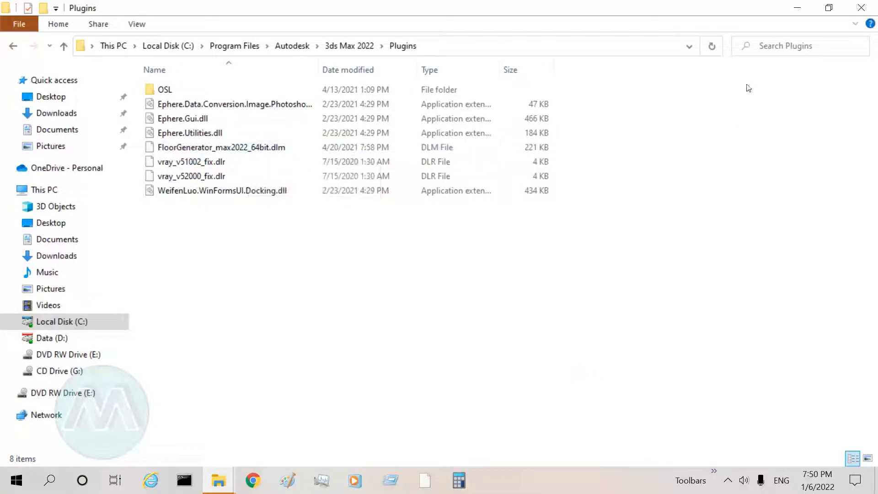
Step: Minimize the Plugins folder window and launch 3ds Max 2022
click(796, 9)
click(714, 471)
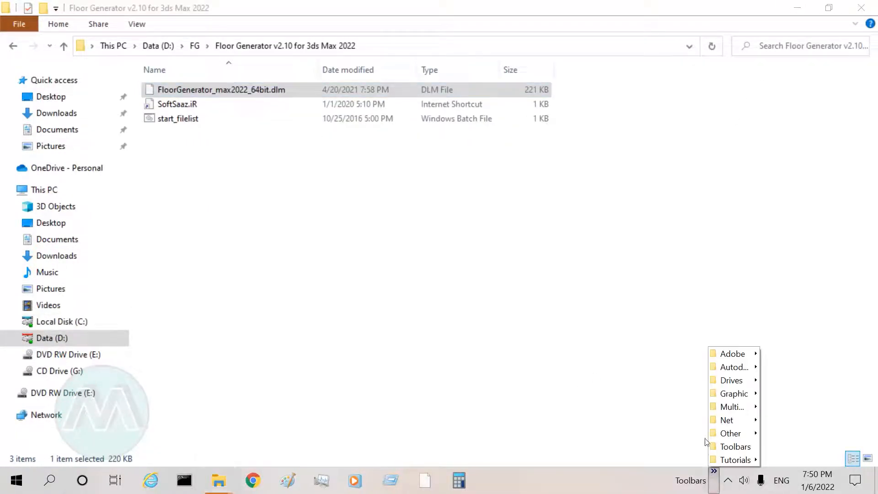
mouse_move(732, 367)
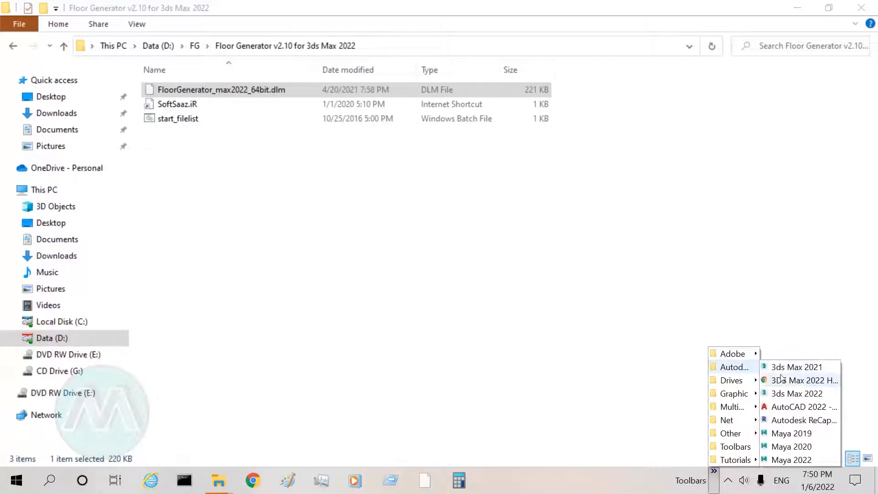
click(797, 393)
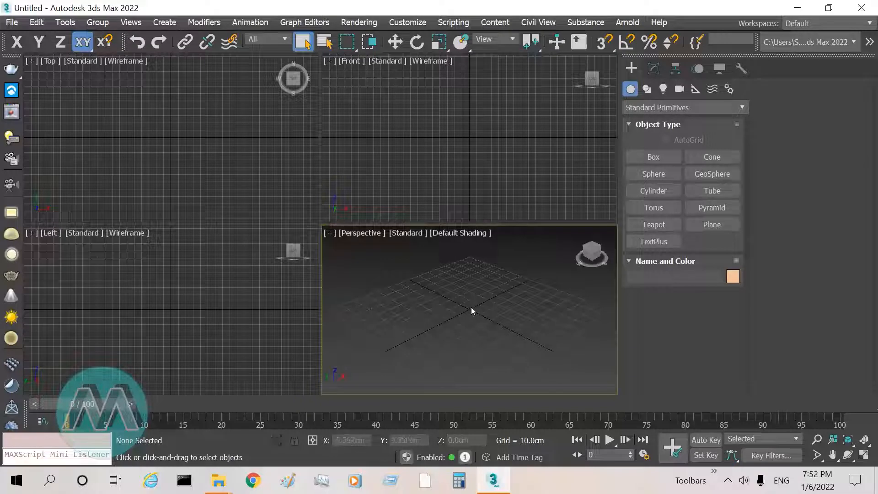
Step: Maximize the Perspective viewport and draw a plane about 88 cm long and 105 cm wide around the grid centre
key(alt+w)
click(712, 224)
drag(325, 141, 359, 279)
drag(308, 336, 300, 366)
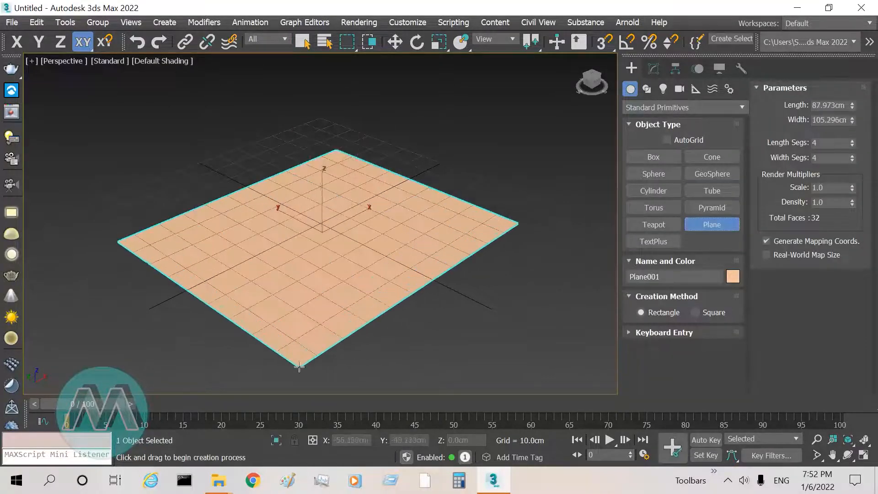
right_click(318, 342)
Step: Apply the FloorGenerator modifier to the plane
click(652, 69)
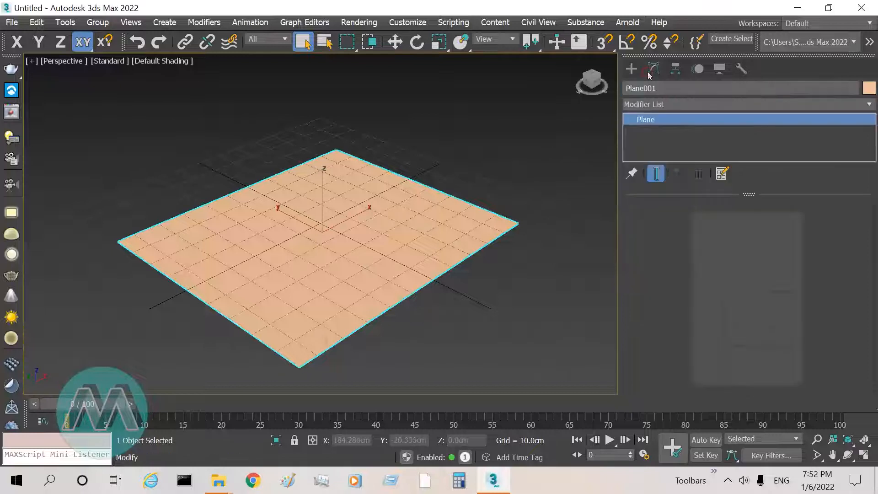
click(741, 105)
drag(738, 167, 734, 273)
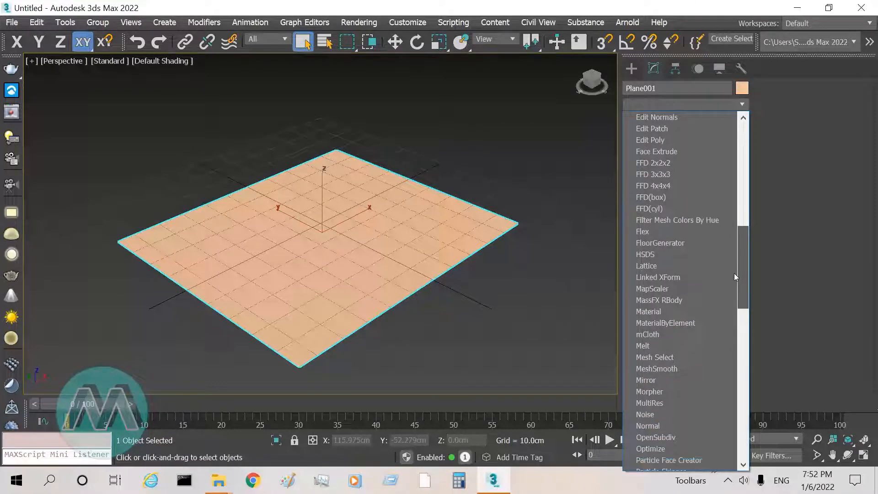
click(668, 244)
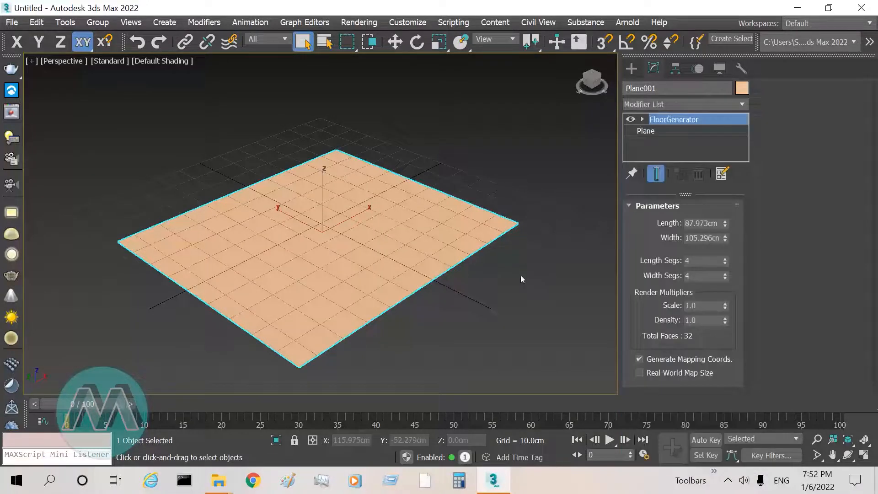
Step: Turn on edged faces display for the plane in the Perspective viewport
click(817, 439)
drag(374, 248, 428, 224)
right_click(429, 224)
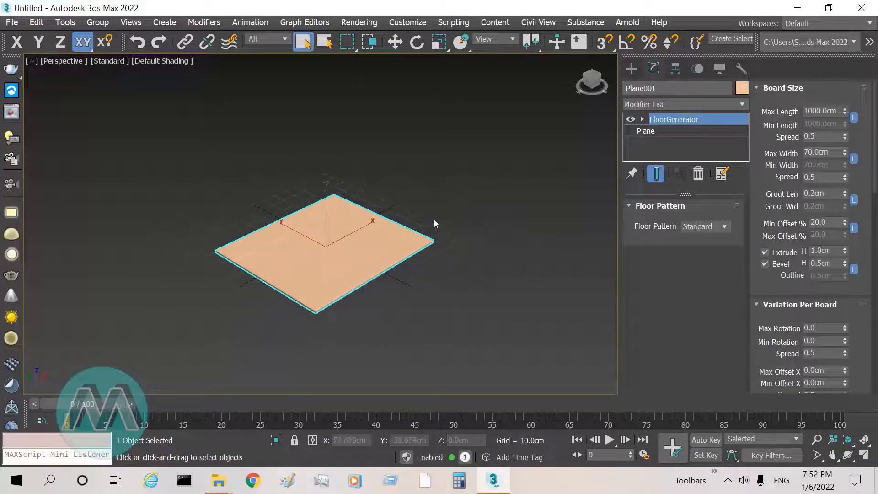
key(F4)
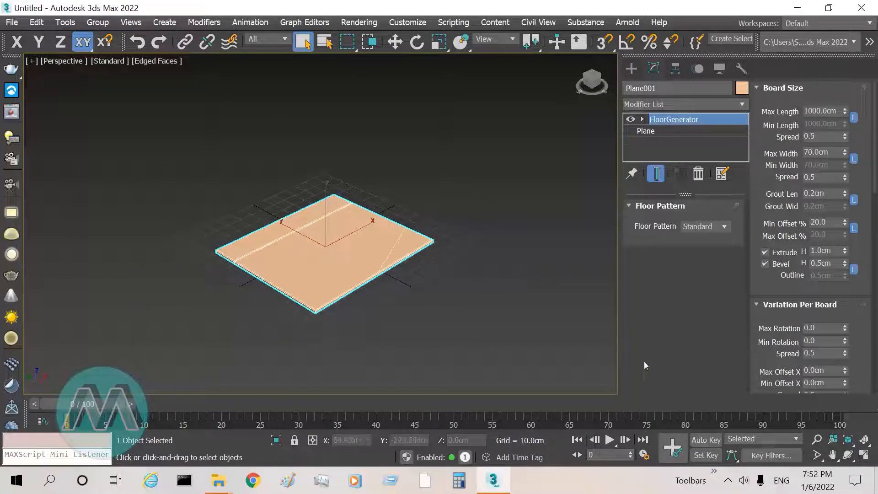
click(817, 440)
drag(300, 215, 328, 229)
right_click(328, 229)
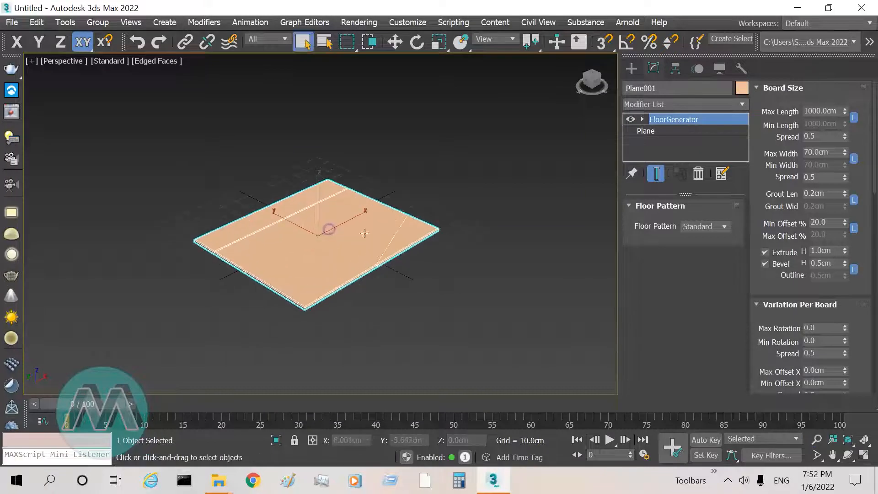
Step: Set the base plane's length and width to 600 cm beneath the FloorGenerator modifier
click(671, 131)
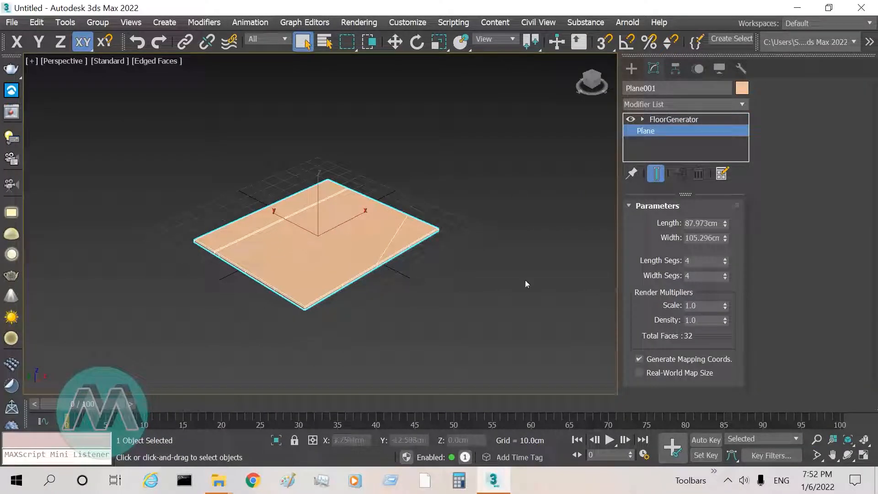
click(691, 223)
text(600)
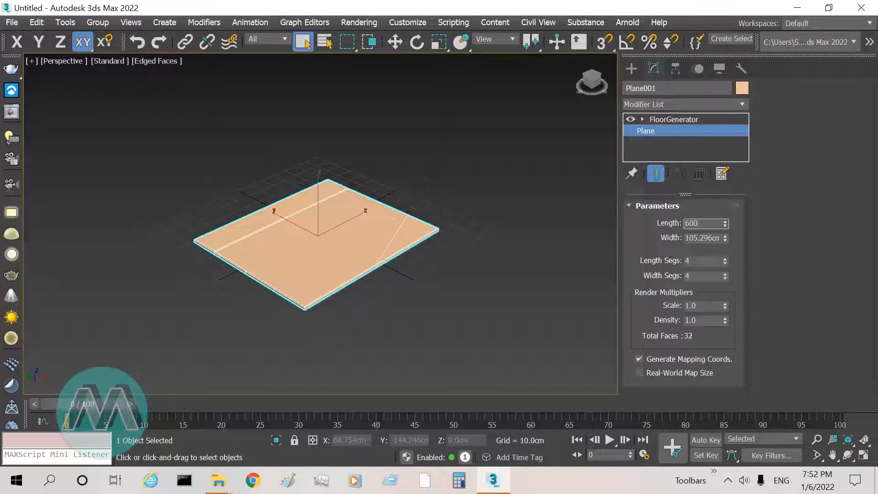
key(Tab)
text(600)
key(Return)
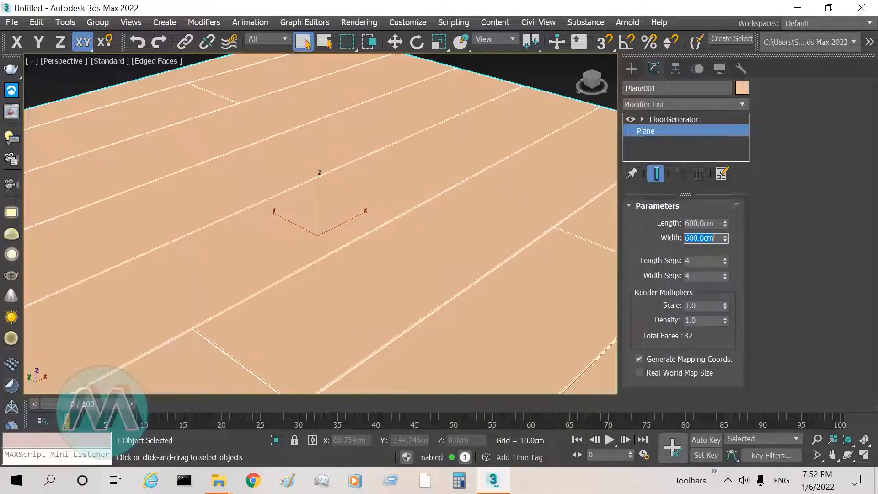
Step: Return to the plane's FloorGenerator settings and examine the layout of the boards across the whole floor
click(816, 439)
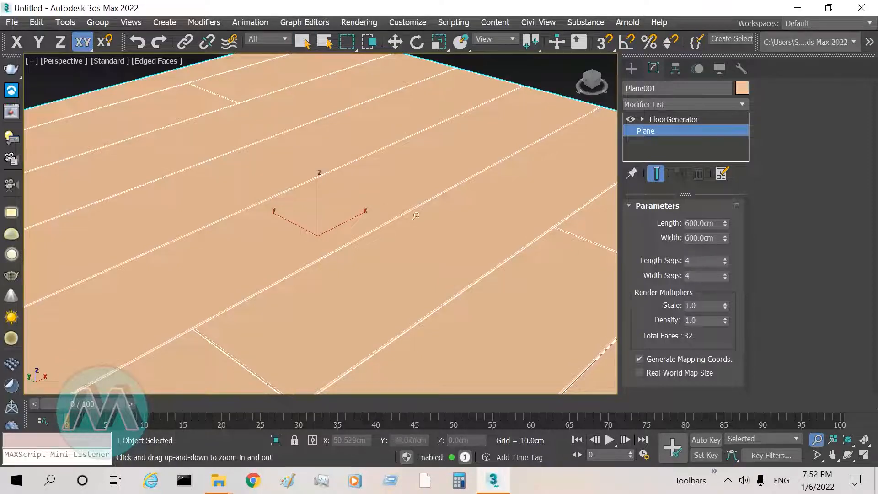
drag(293, 215, 291, 299)
drag(245, 82, 264, 65)
scroll(301, 205, down, 7)
scroll(347, 173, up, 2)
right_click(349, 169)
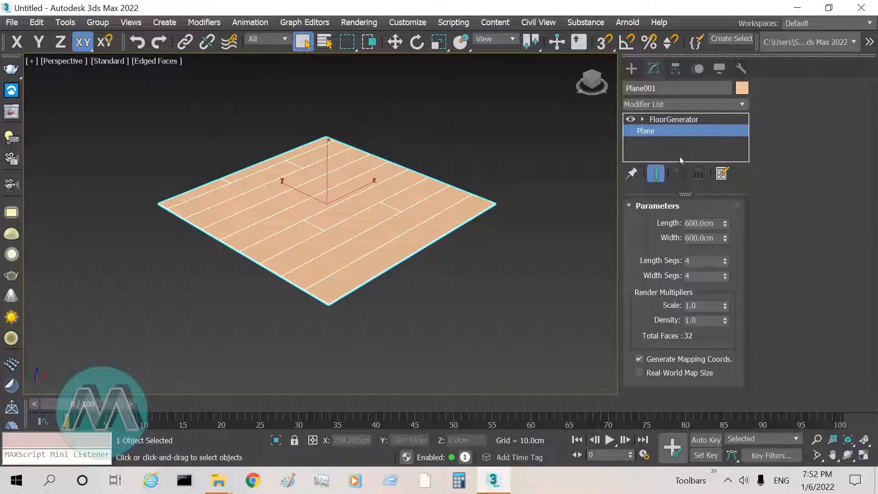
click(681, 119)
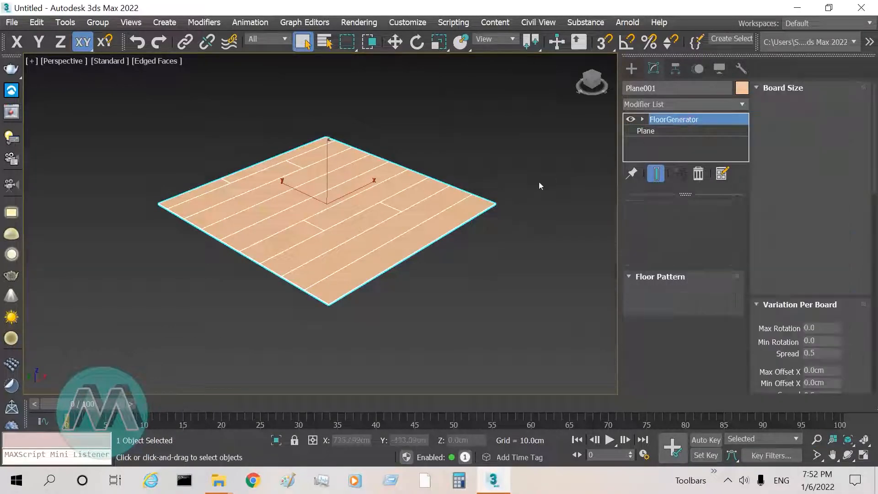
click(847, 455)
drag(398, 255, 392, 261)
right_click(392, 261)
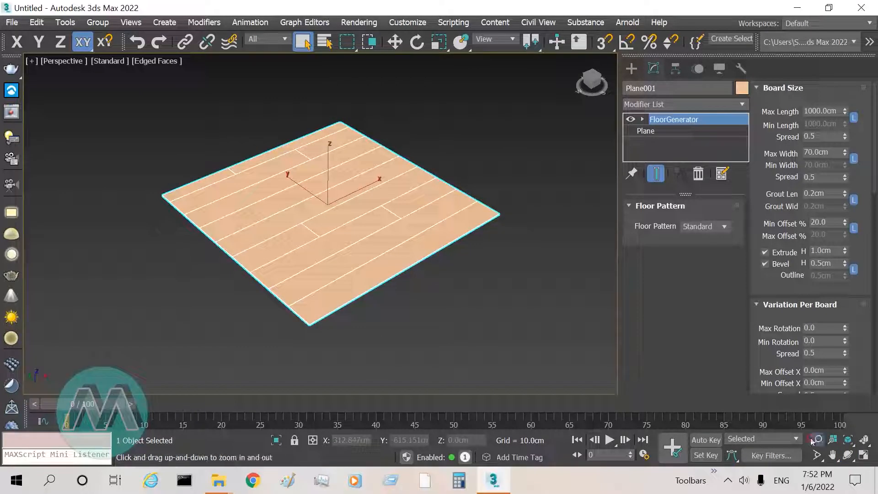
scroll(418, 196, up, 2)
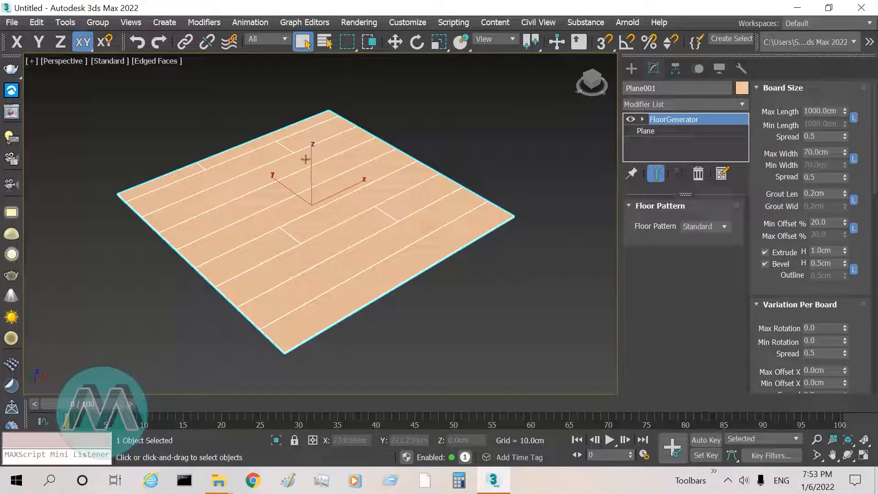
Step: Change the FloorGenerator floor pattern to Herringbone and inspect the boards
click(721, 229)
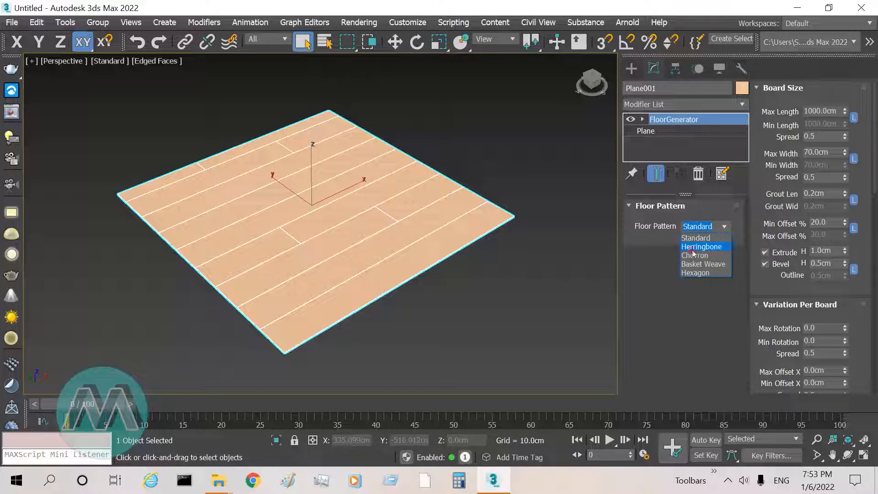
click(692, 249)
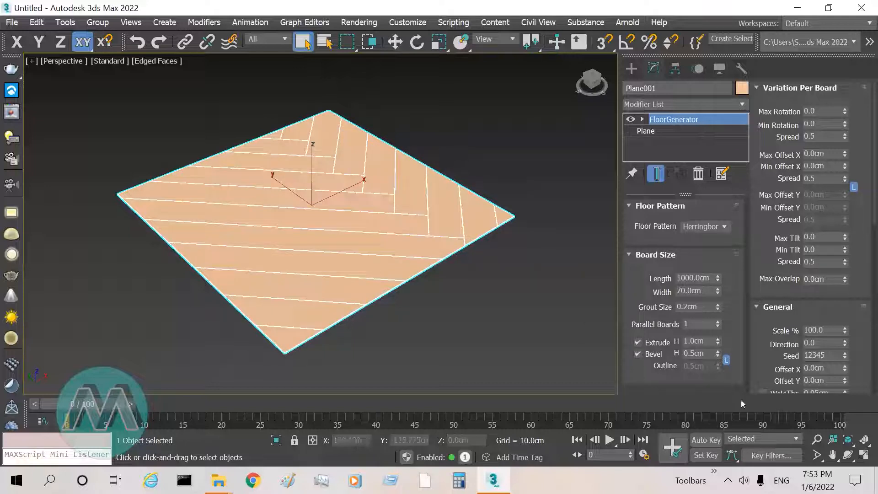
click(816, 439)
drag(369, 169, 370, 165)
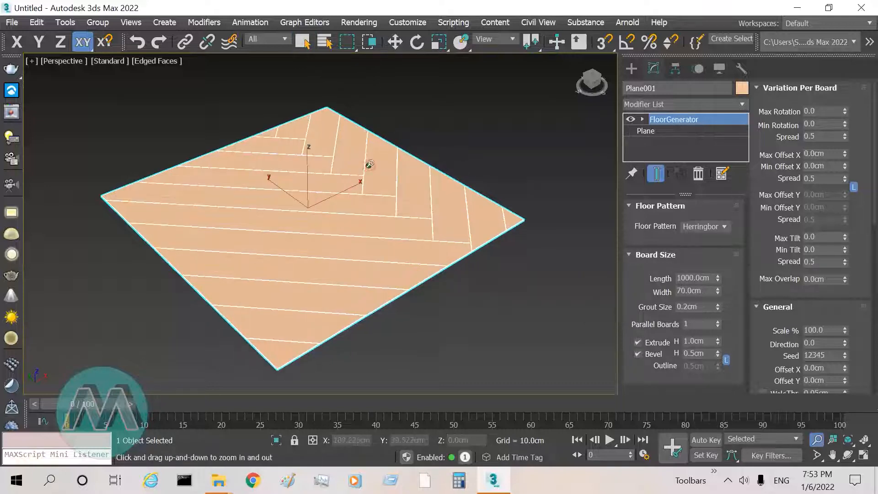
right_click(369, 165)
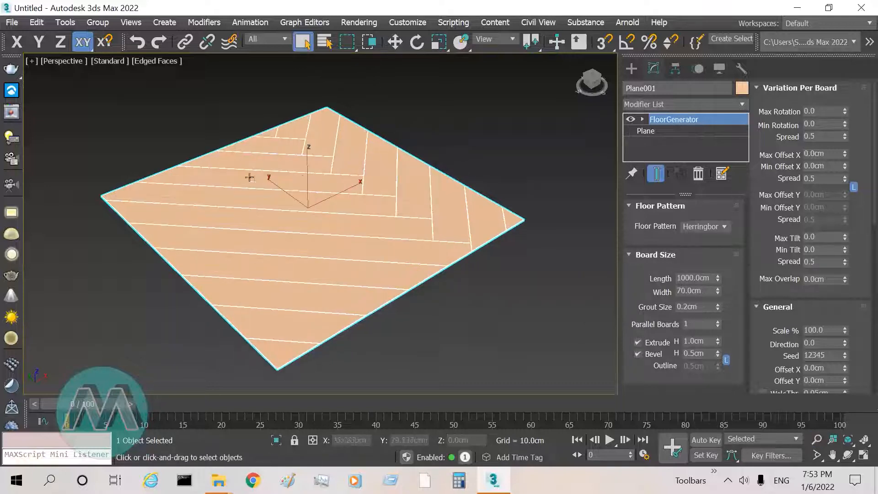
Step: Try the Chevron floor pattern, followed by Basket Weave
click(723, 227)
click(689, 256)
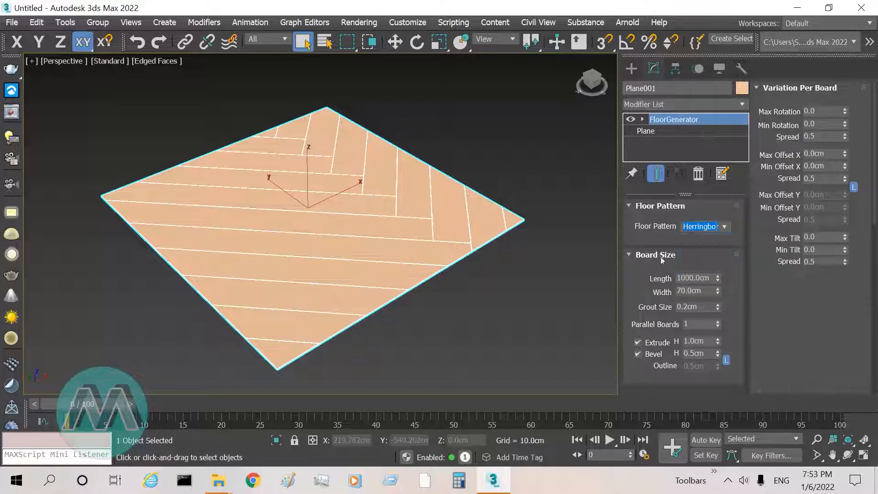
click(724, 228)
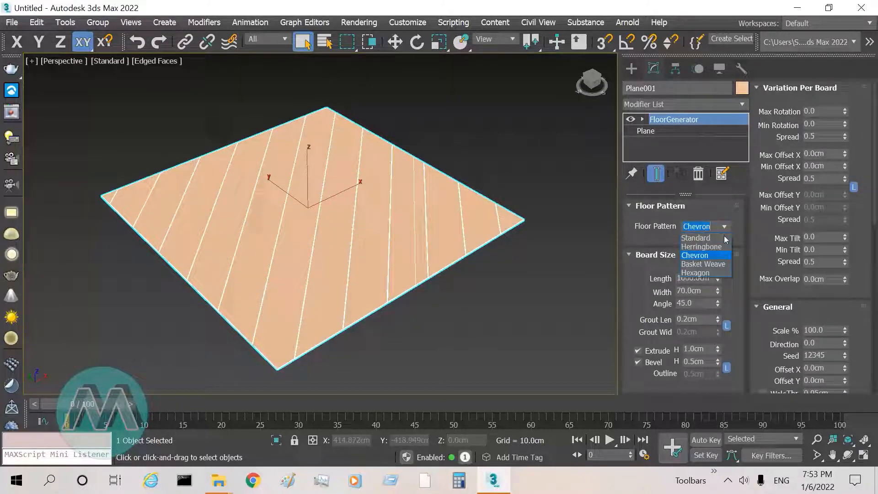
click(701, 265)
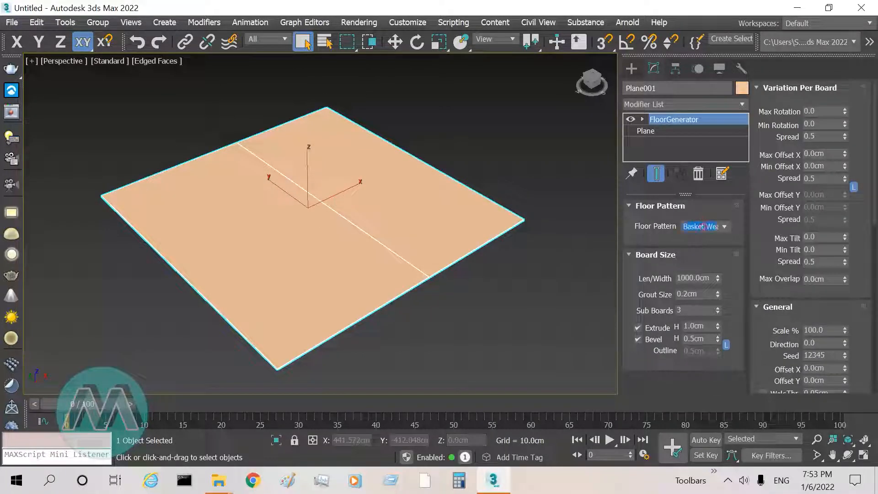
Step: Switch the floor pattern to Hexagon and set the board radius to 100 cm
click(724, 229)
click(702, 276)
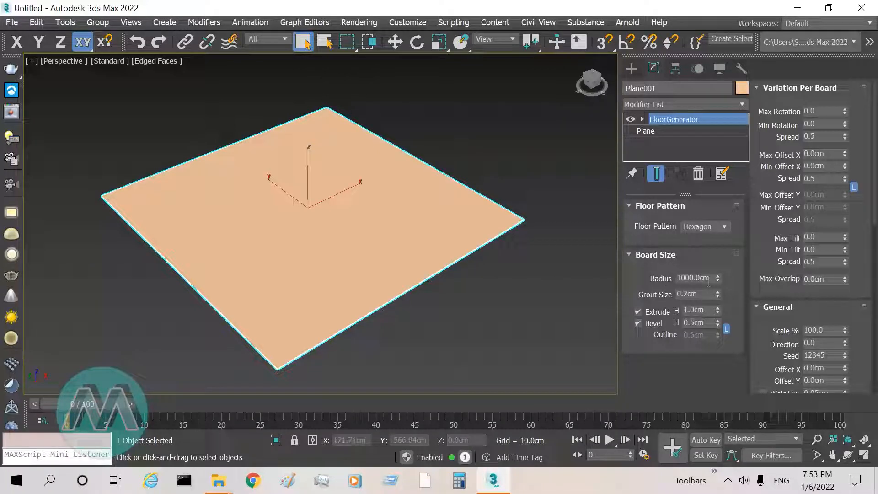
click(691, 279)
text(100)
key(Return)
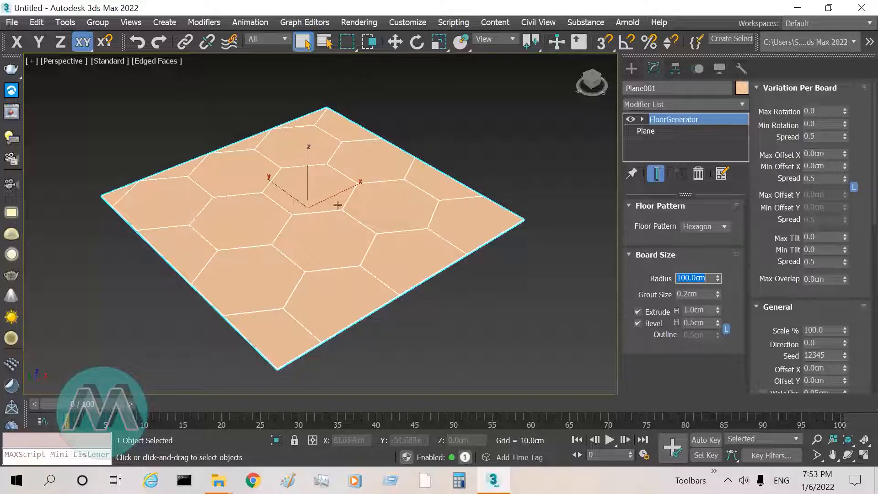
Step: Set the floor pattern back to Standard
click(729, 224)
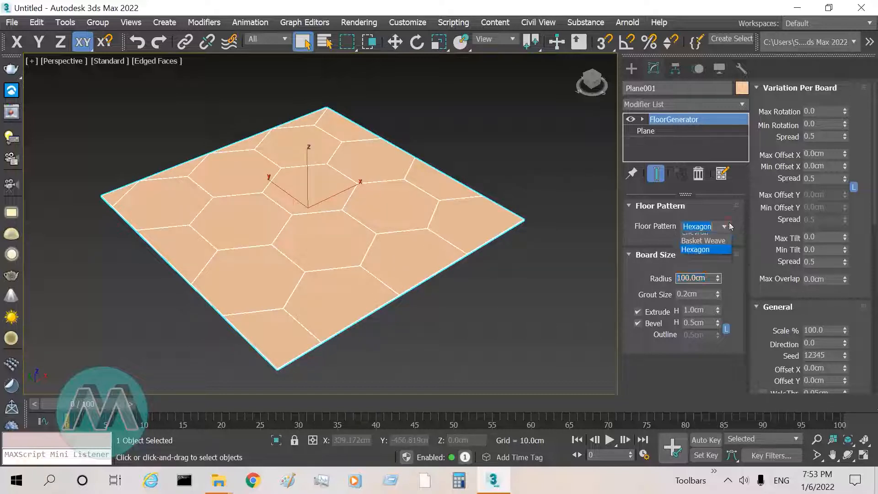
click(698, 232)
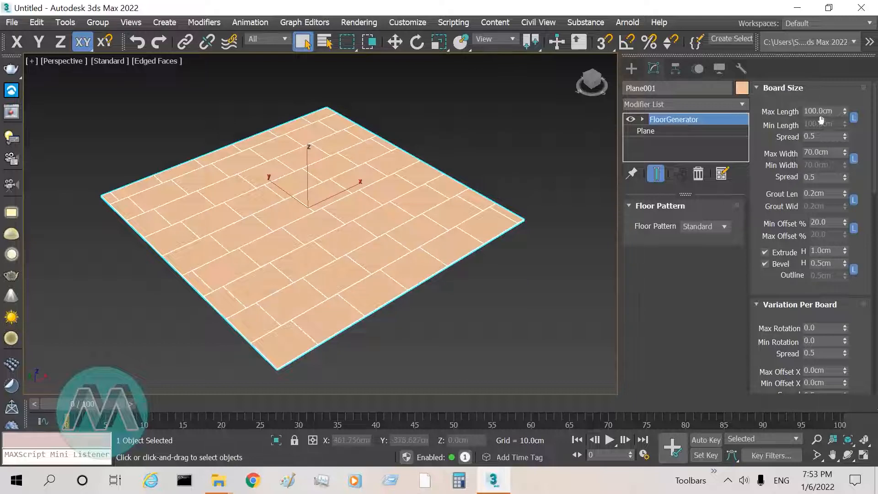
Step: Set the maximum board length of the standard floor pattern to 300 cm
click(817, 439)
drag(326, 174, 326, 152)
scroll(327, 152, up, 2)
scroll(328, 150, down, 2)
double_click(839, 111)
text(300)
key(Return)
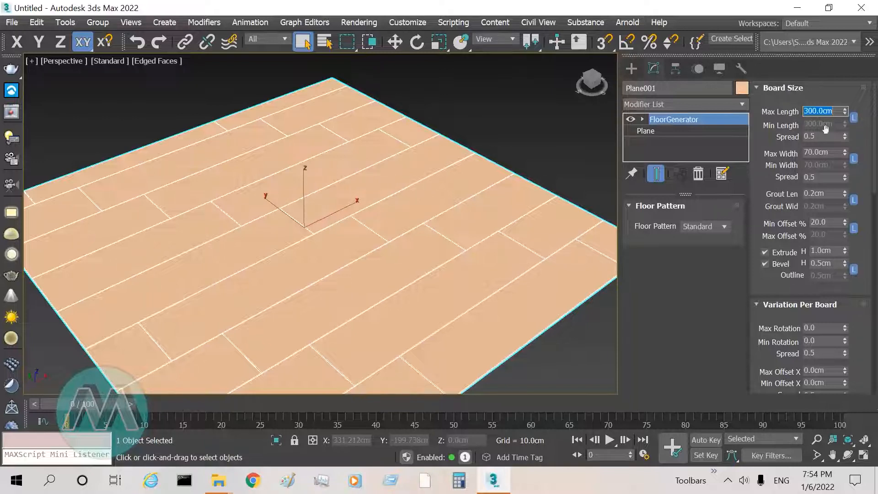
Step: Unlink the minimum board length from the maximum and set it to 100 cm
click(854, 117)
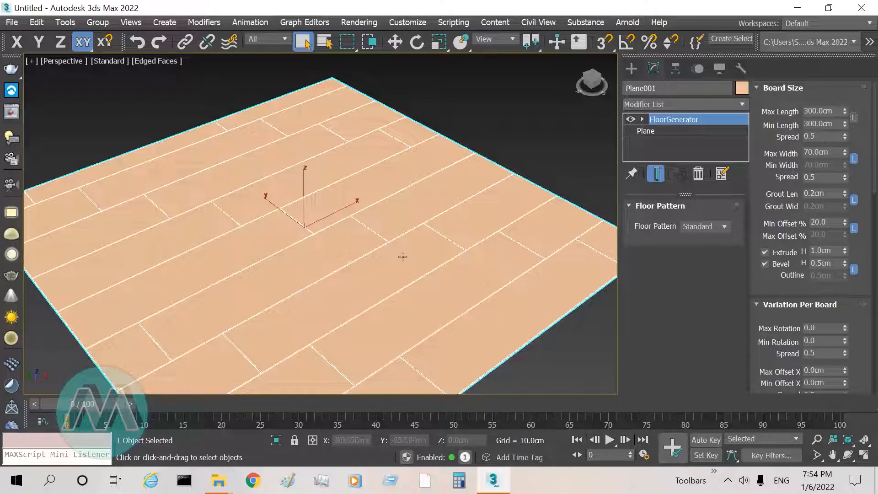
click(834, 124)
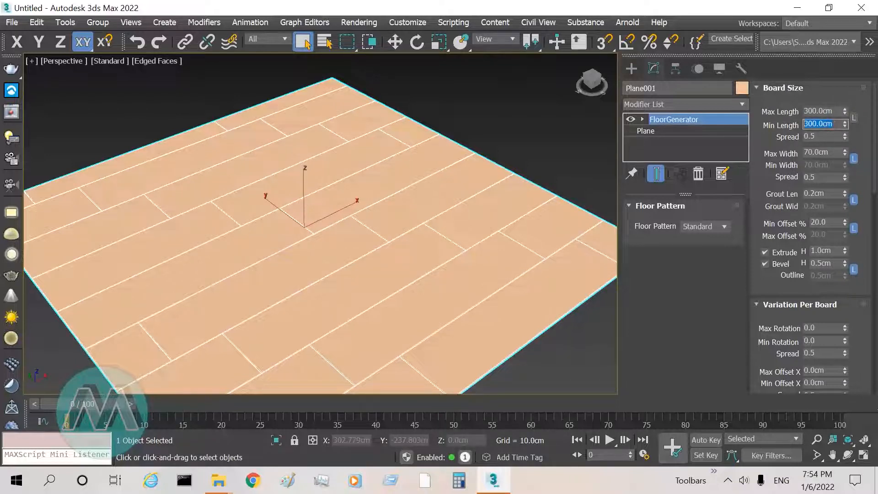
text(100)
key(Return)
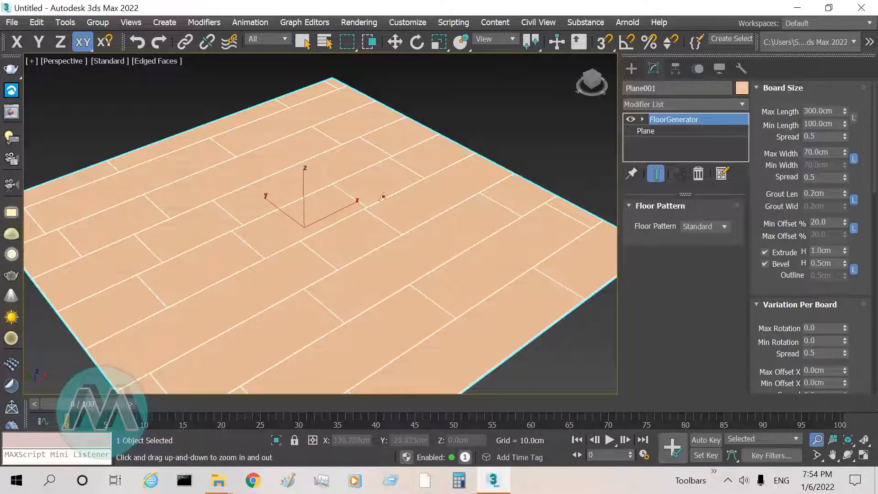
Step: Lower the board length spread to 0.13
scroll(384, 196, down, 2)
scroll(312, 203, up, 1)
right_click(315, 200)
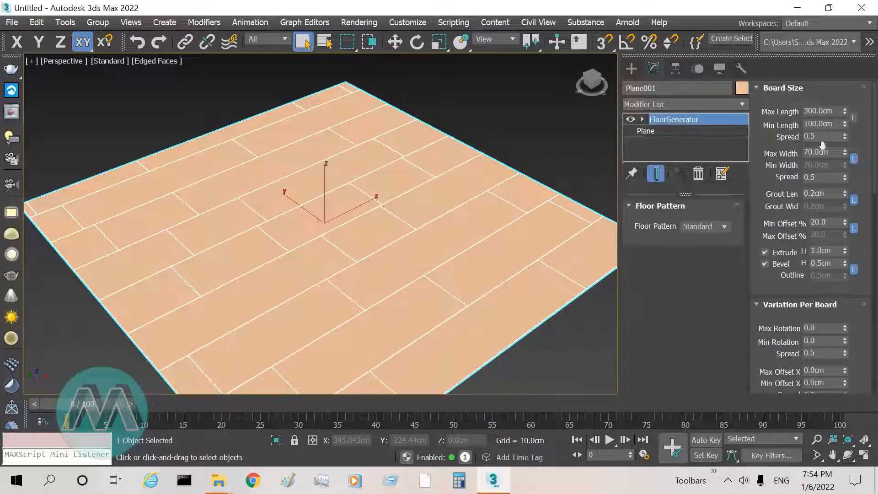
mouse_move(843, 133)
mouse_down()
mouse_move(855, 104)
mouse_move(840, 156)
mouse_move(844, 147)
mouse_up()
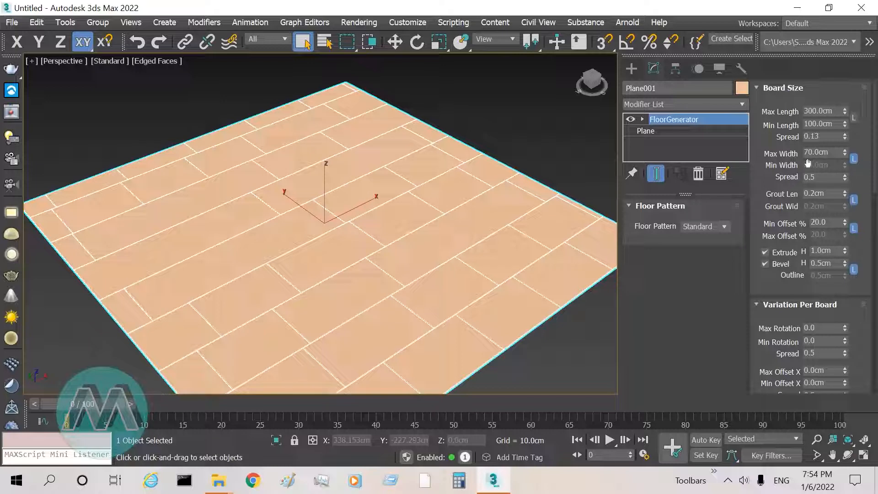
Step: Set the maximum board width to 50 cm
drag(831, 153, 795, 153)
text(50)
key(Return)
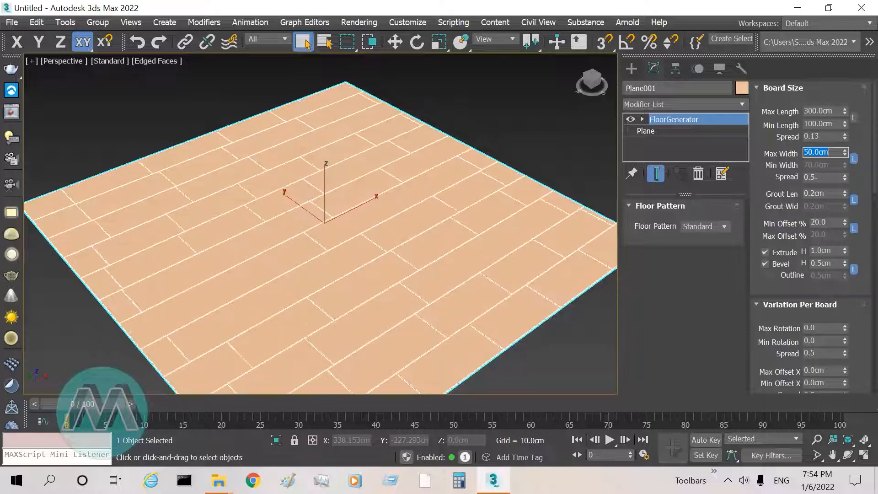
Step: Unlink the minimum board width from the maximum and set it to 10 cm
click(815, 441)
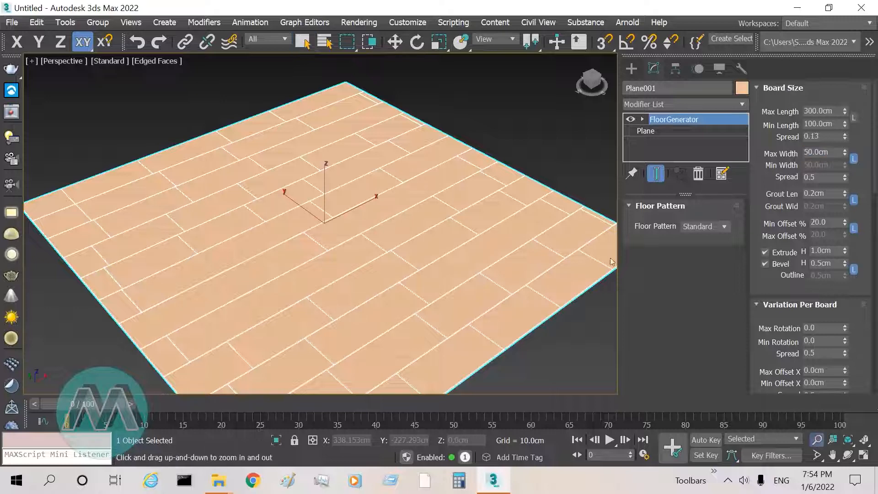
drag(311, 211, 312, 205)
right_click(312, 205)
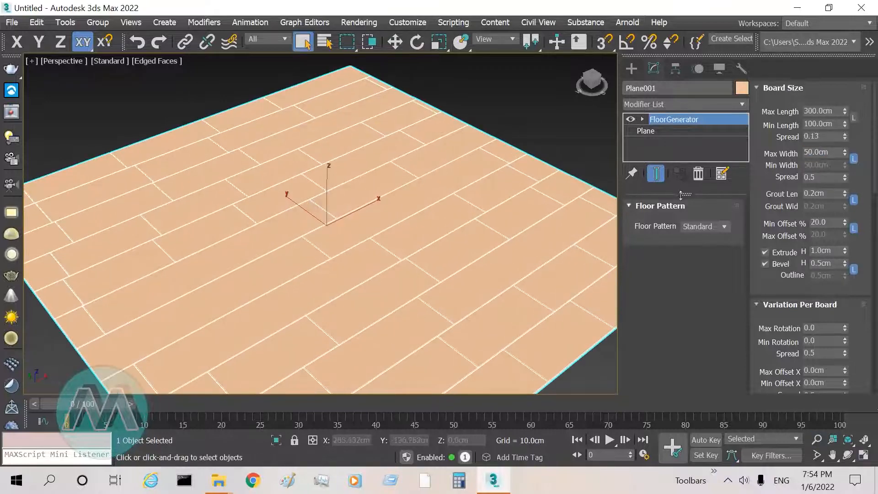
click(853, 159)
click(830, 165)
text(10)
key(Return)
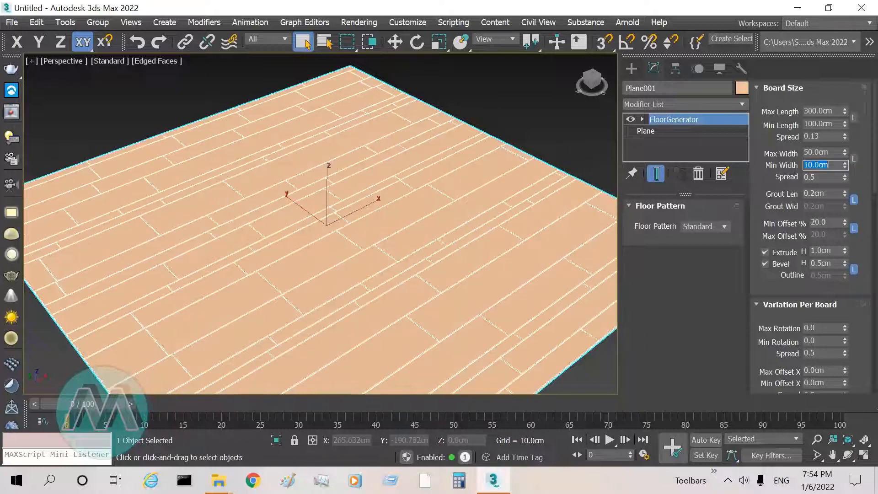
Step: Raise the board width spread to 0.97
click(817, 440)
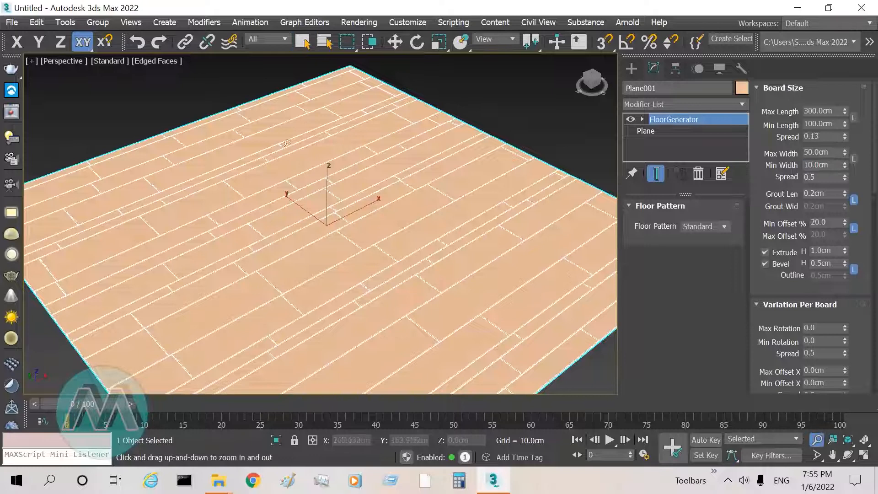
drag(261, 186, 272, 179)
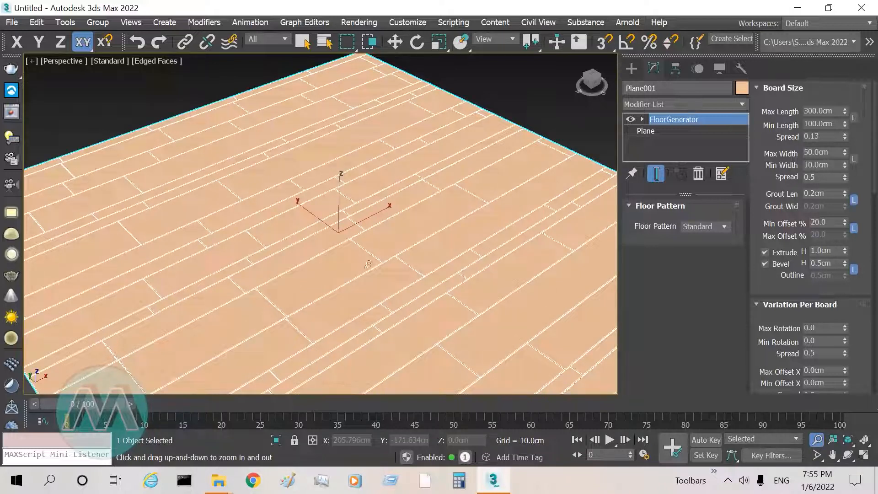
scroll(486, 268, down, 2)
scroll(430, 231, up, 2)
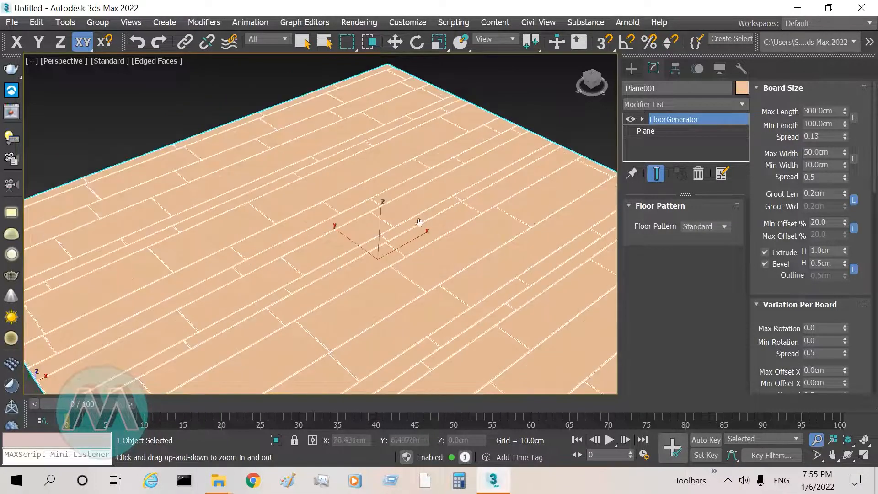
scroll(421, 224, up, 3)
scroll(561, 251, down, 3)
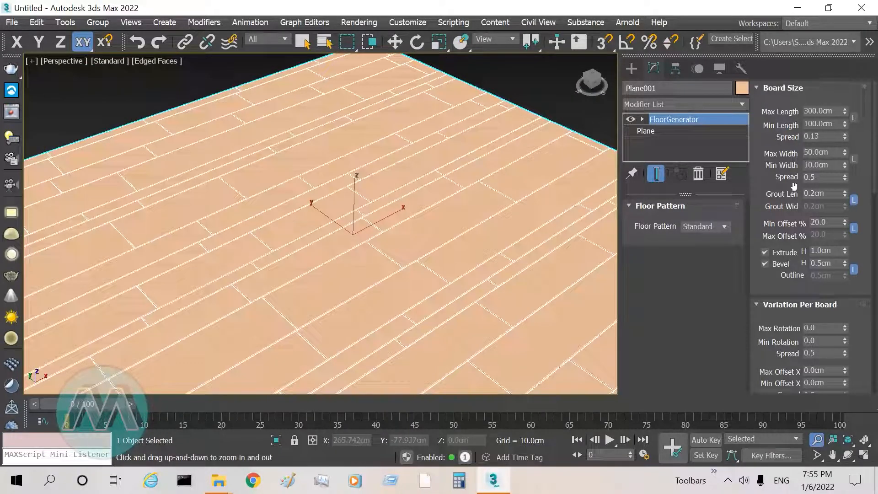
drag(846, 177, 831, 151)
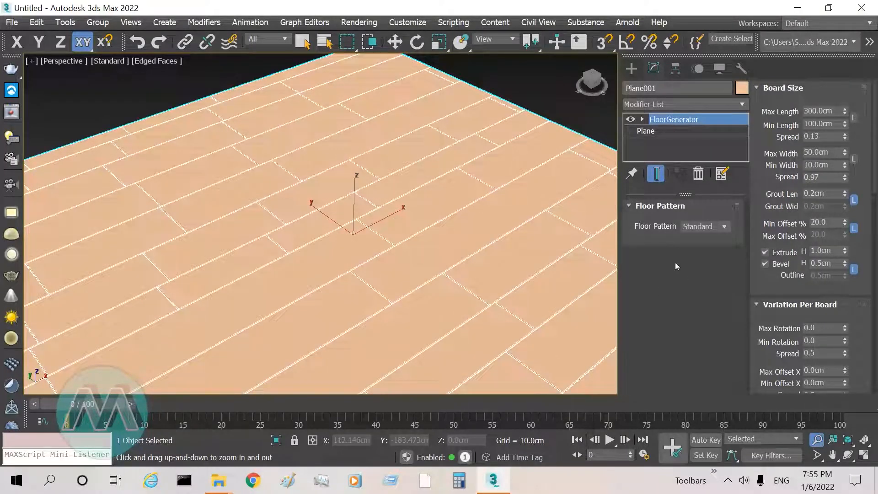
Step: Increase the grout length to 0.34 cm while viewing a board joint up close in the top view
drag(368, 225, 362, 218)
alt+middle_drag(274, 194, 311, 217)
scroll(303, 202, up, 7)
scroll(341, 165, down, 5)
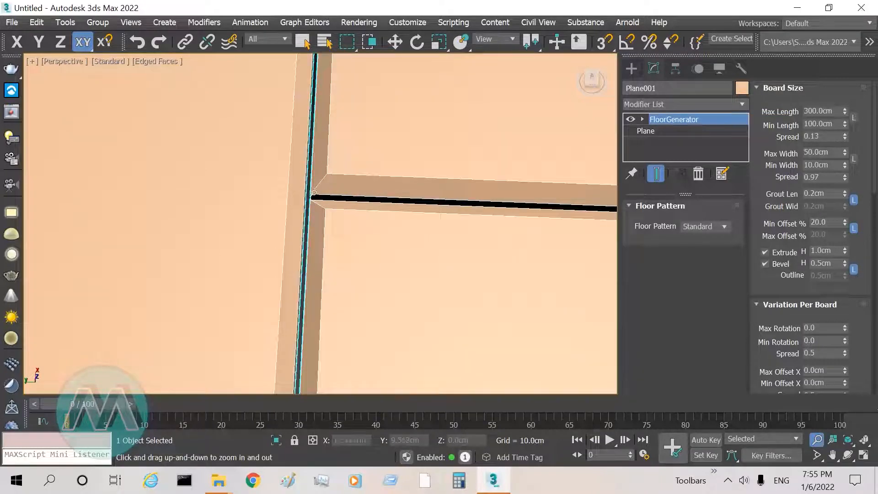
key(alt+w)
click(214, 194)
key(alt+w)
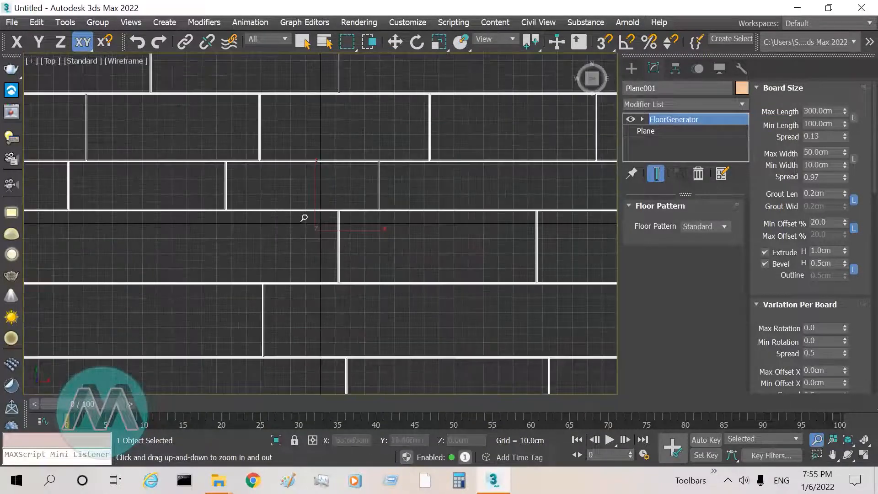
drag(340, 220, 377, 164)
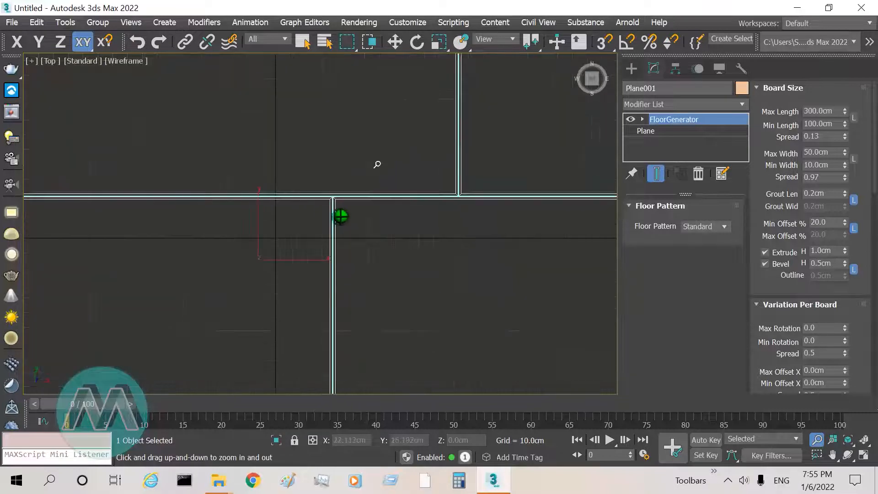
drag(329, 202, 322, 181)
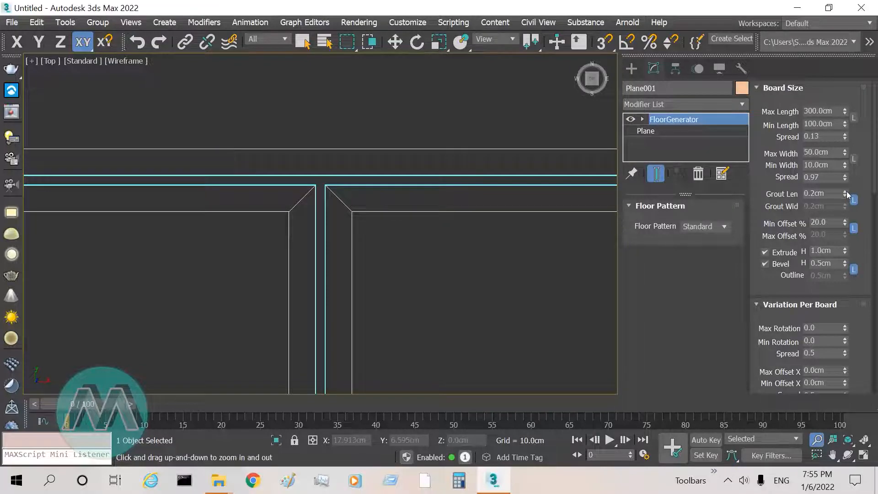
mouse_move(845, 195)
mouse_down()
mouse_move(843, 213)
mouse_move(849, 183)
mouse_up()
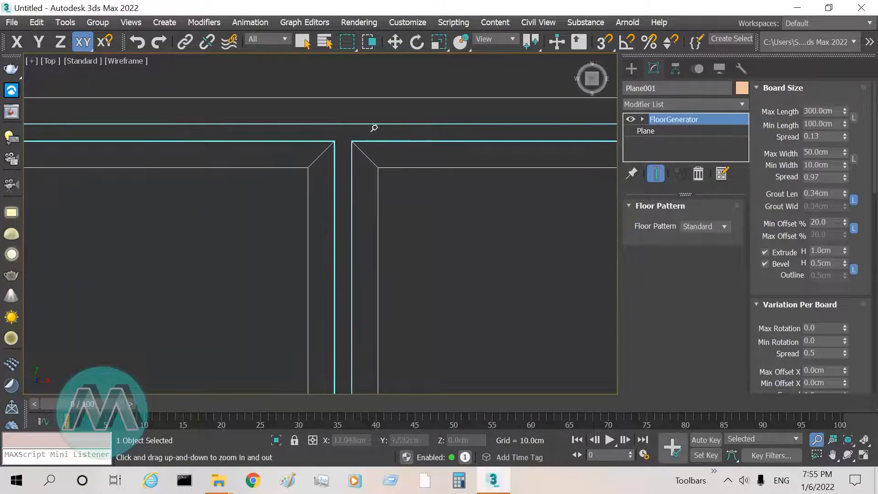
Step: Return to the perspective view and examine the grout gap between the boards from an angle
key(alt+w)
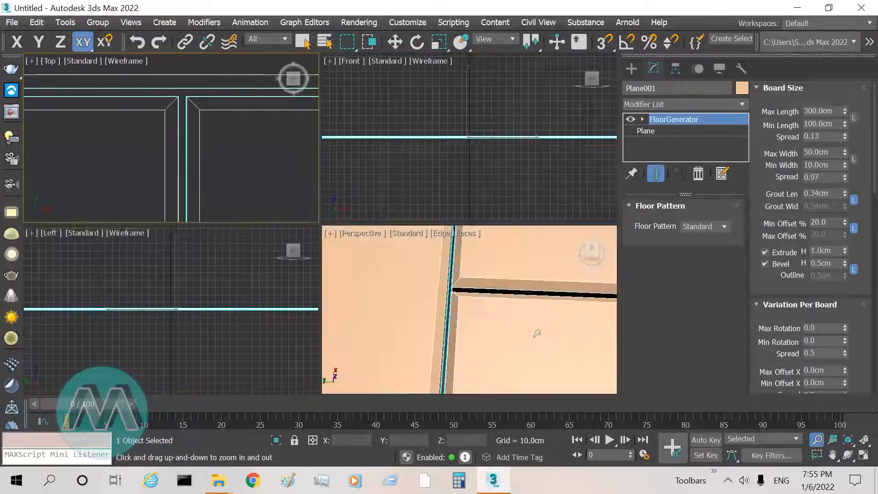
key(alt+w)
drag(372, 187, 432, 235)
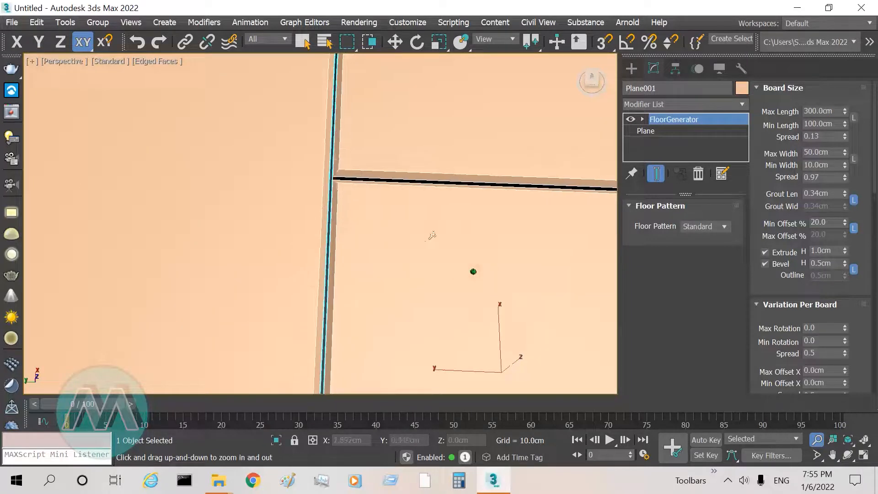
click(848, 458)
drag(338, 270, 299, 249)
right_click(299, 250)
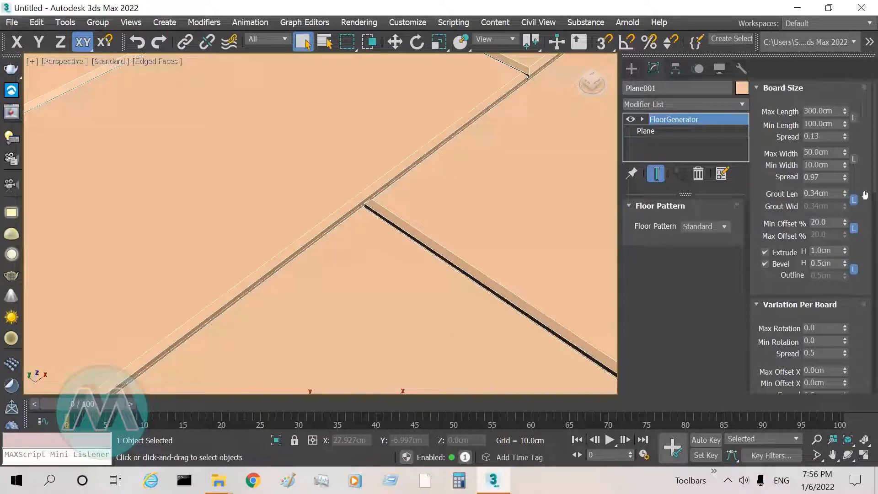
Step: Unlink the grout width from the grout length and link the two again
click(854, 201)
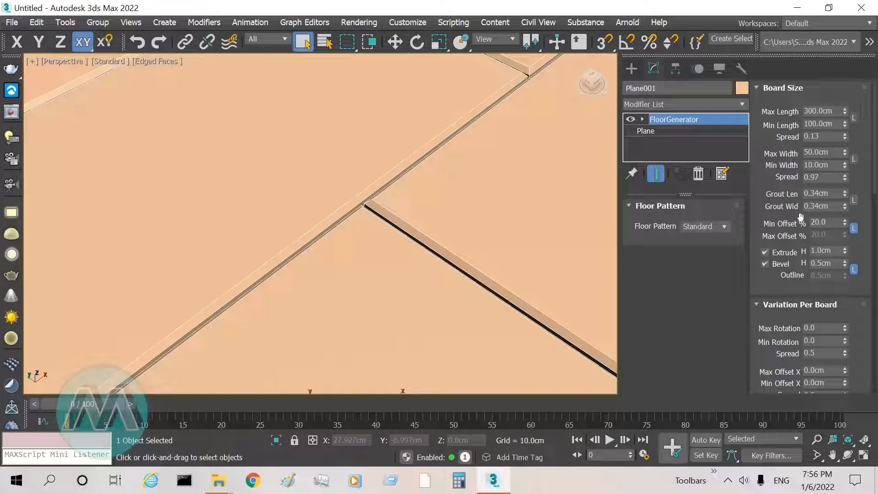
click(855, 199)
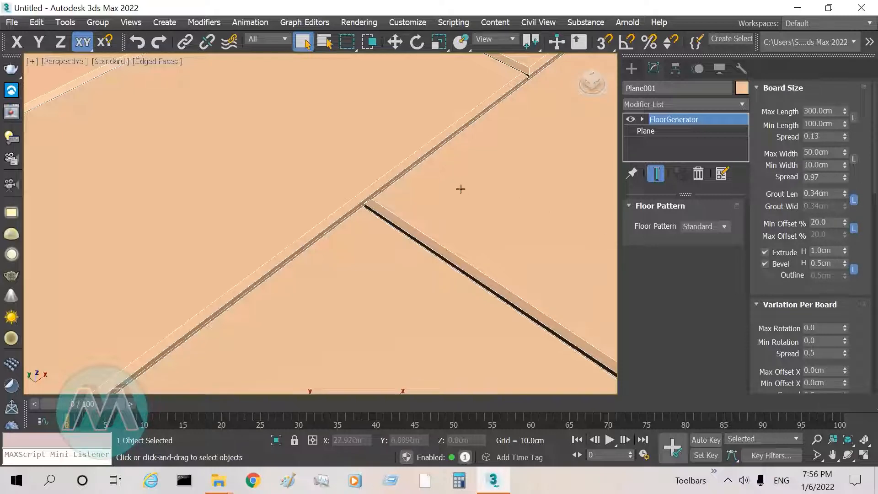
click(422, 238)
click(817, 439)
drag(418, 283, 366, 354)
drag(322, 215, 386, 155)
right_click(386, 155)
click(398, 186)
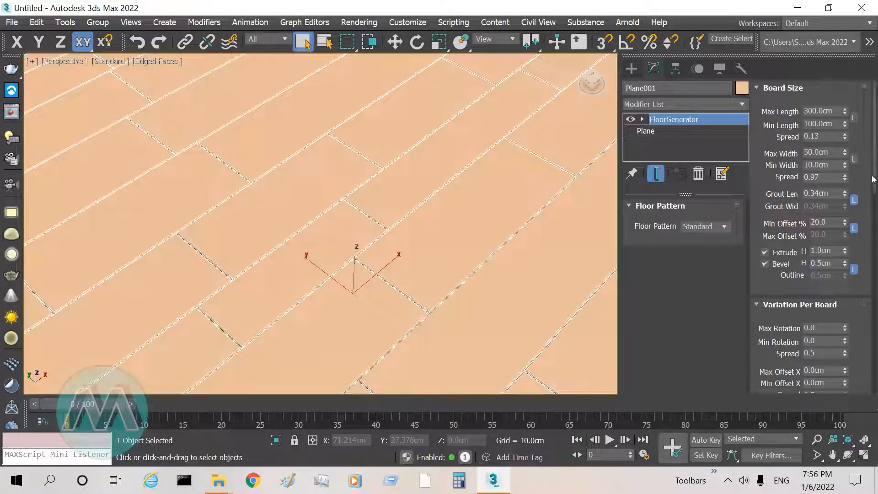
Step: Raise the linked minimum board offset to 26% with most of the floor in view
scroll(850, 179, down, 3)
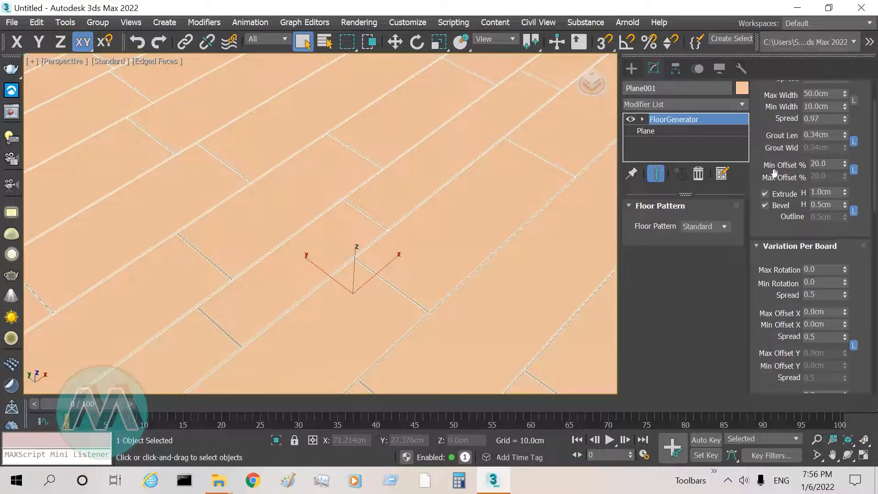
click(817, 439)
drag(463, 307, 378, 329)
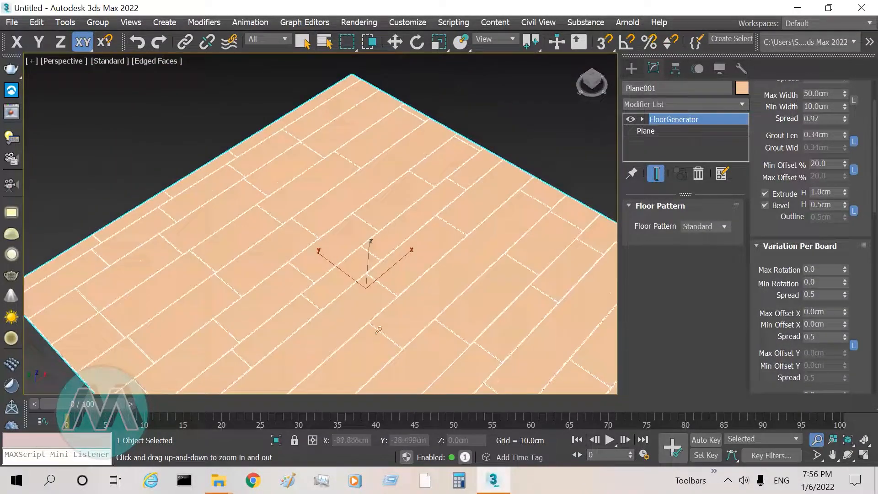
click(831, 455)
drag(518, 333, 472, 286)
click(848, 455)
drag(350, 265, 348, 255)
right_click(348, 254)
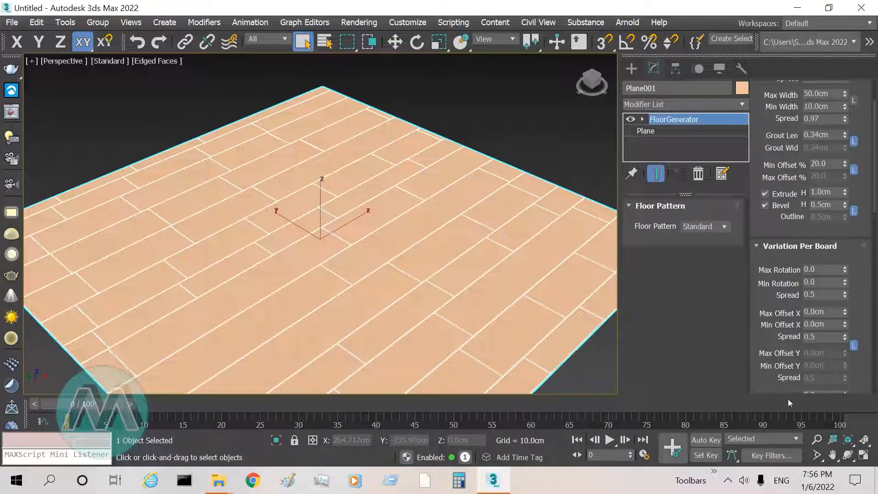
click(817, 439)
drag(374, 185, 378, 178)
right_click(378, 177)
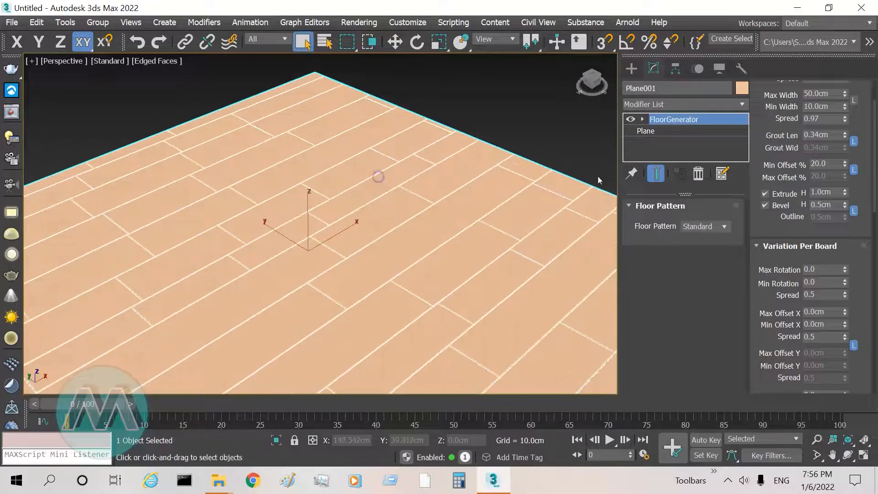
drag(845, 163, 839, 144)
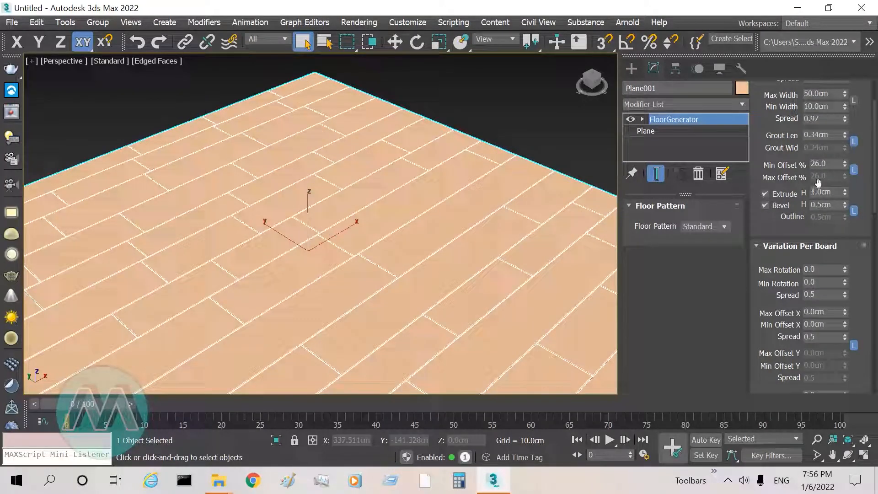
Step: Unlink the maximum board offset, raise it to 60.58%, and link it to the minimum offset again
click(854, 170)
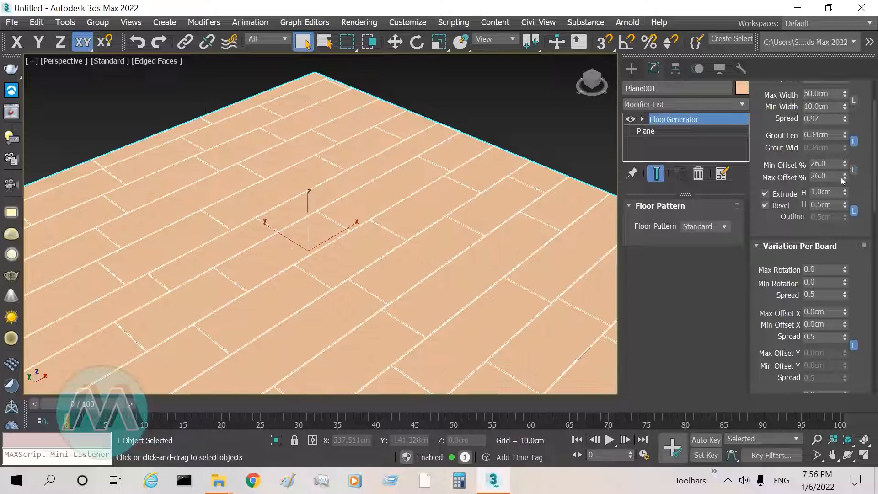
drag(845, 178, 847, 114)
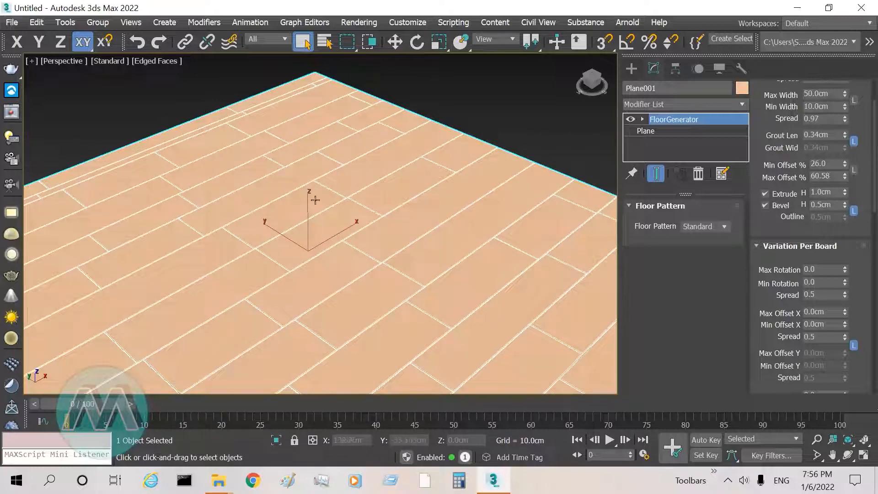
middle_drag(327, 294, 302, 238)
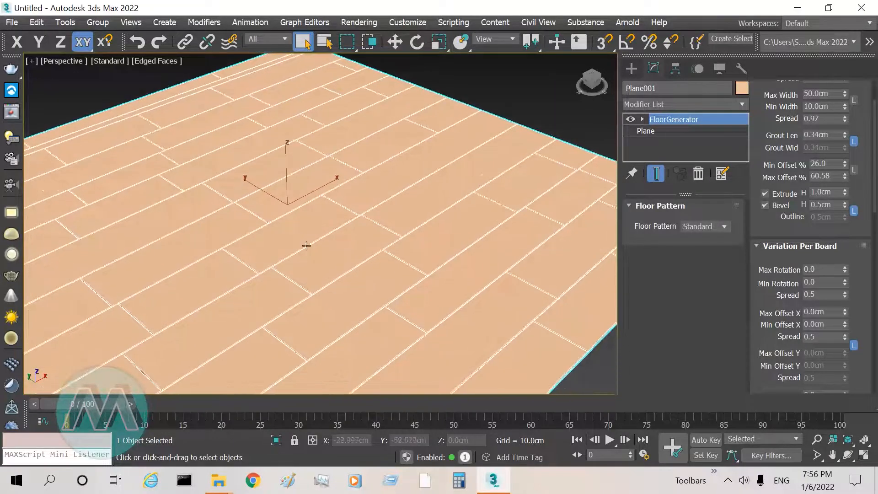
click(854, 171)
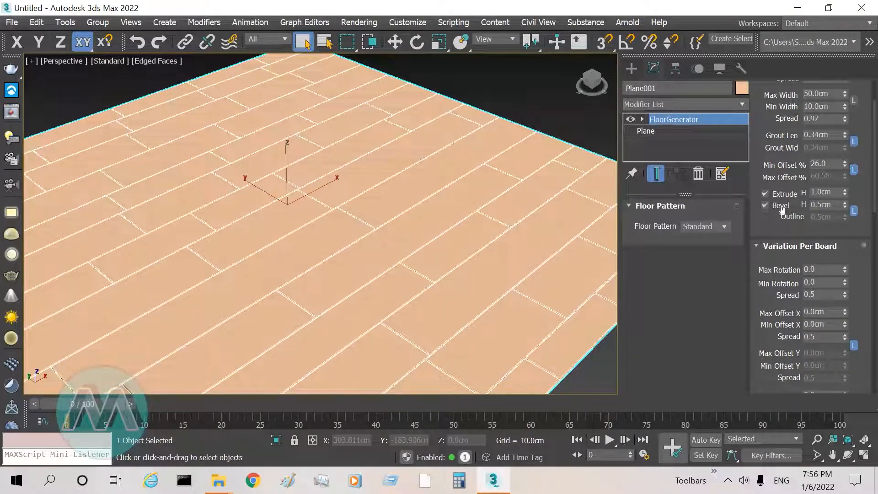
Step: Set the boards' extrude height to 0.72 cm and the linked bevel height to 0.85 cm, with a board edge in close view
click(832, 455)
drag(473, 257, 407, 204)
click(817, 439)
drag(476, 314, 482, 277)
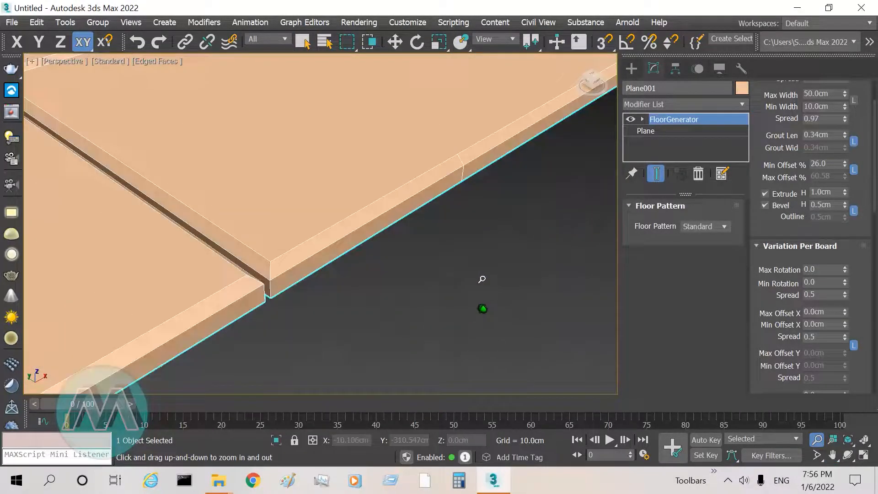
right_click(482, 278)
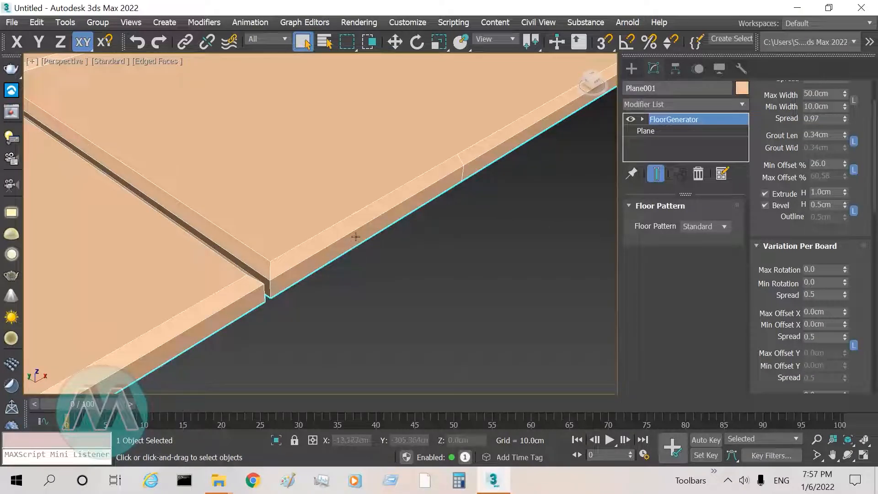
drag(845, 192, 804, 206)
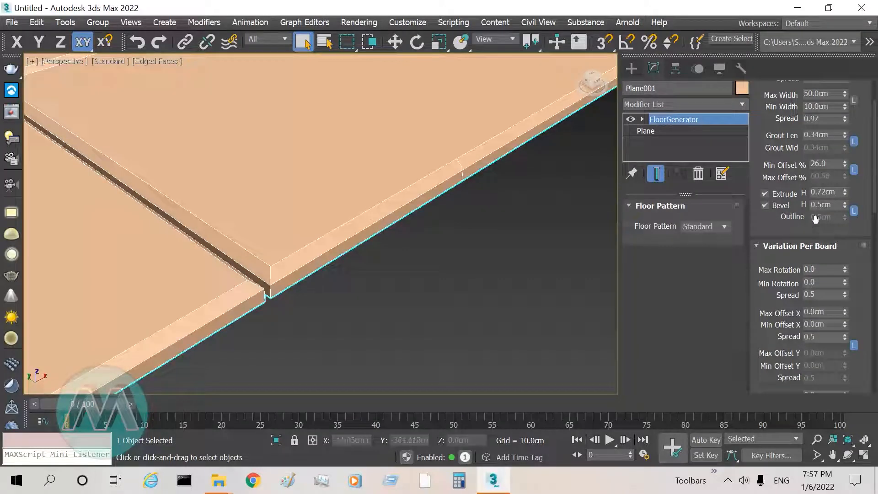
drag(845, 204, 815, 185)
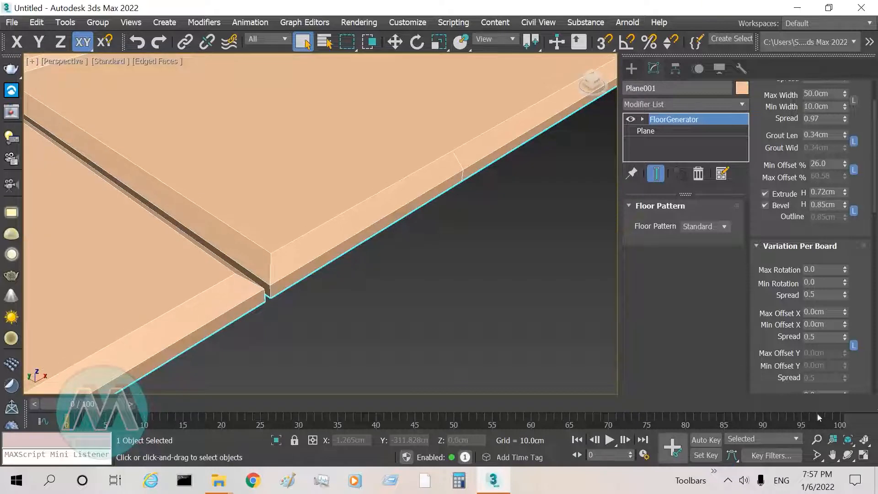
Step: Examine the extruded and beveled boards across the whole floor in the perspective view
click(816, 438)
drag(540, 161, 689, 274)
middle_drag(476, 219, 436, 264)
drag(420, 255, 434, 332)
mouse_move(209, 108)
mouse_down()
mouse_move(211, 97)
mouse_move(211, 108)
mouse_up()
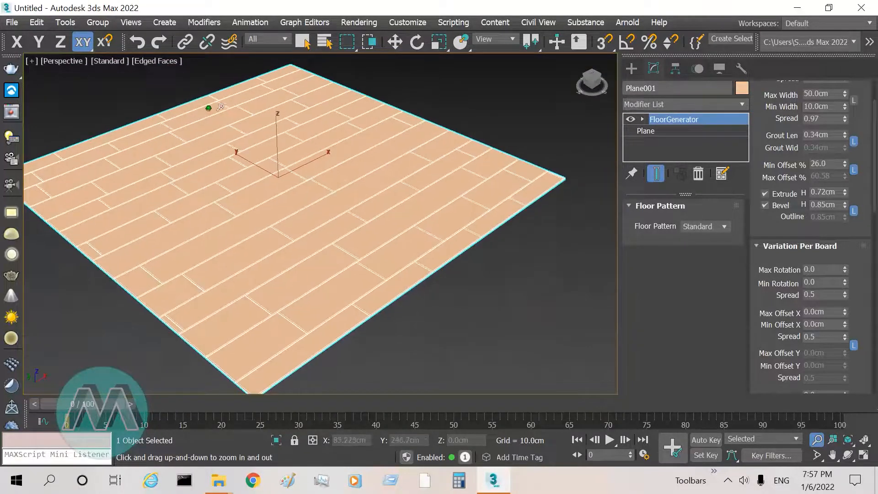
right_click(228, 107)
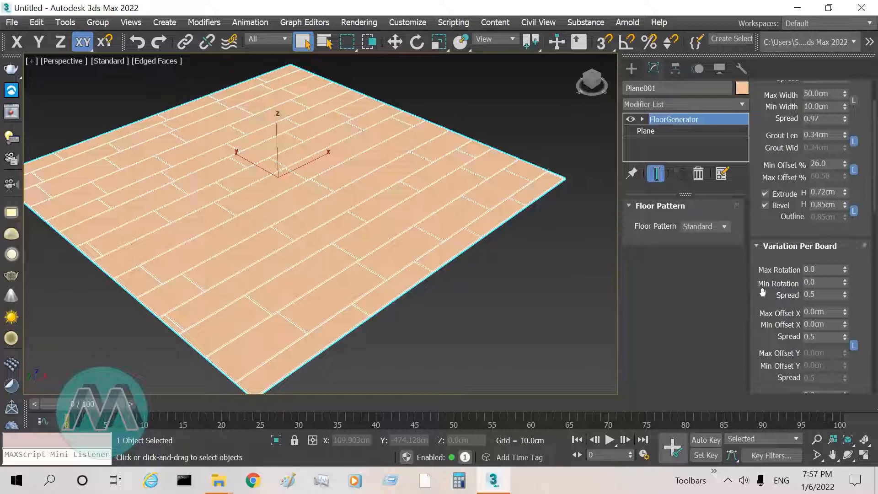
click(818, 441)
drag(287, 142, 287, 143)
right_click(321, 153)
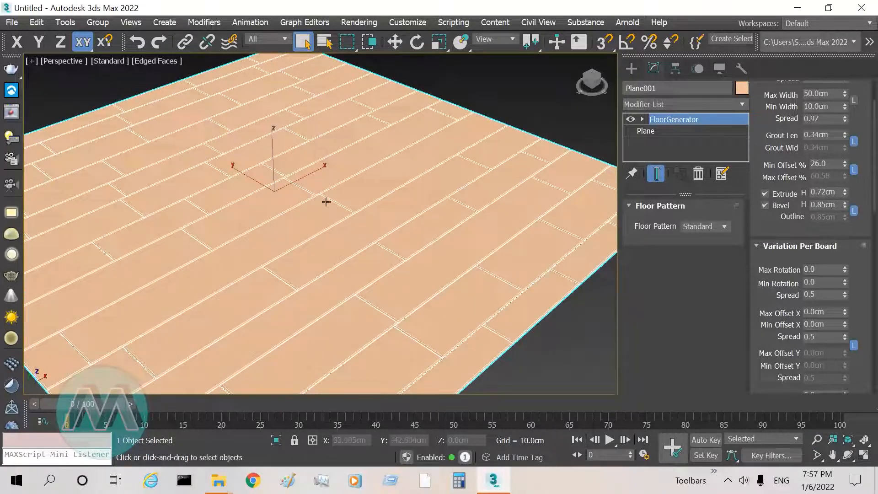
Step: Change the floor pattern to Chevron in the top view and bring a joint between the boards into close view
key(t)
scroll(493, 189, down, 5)
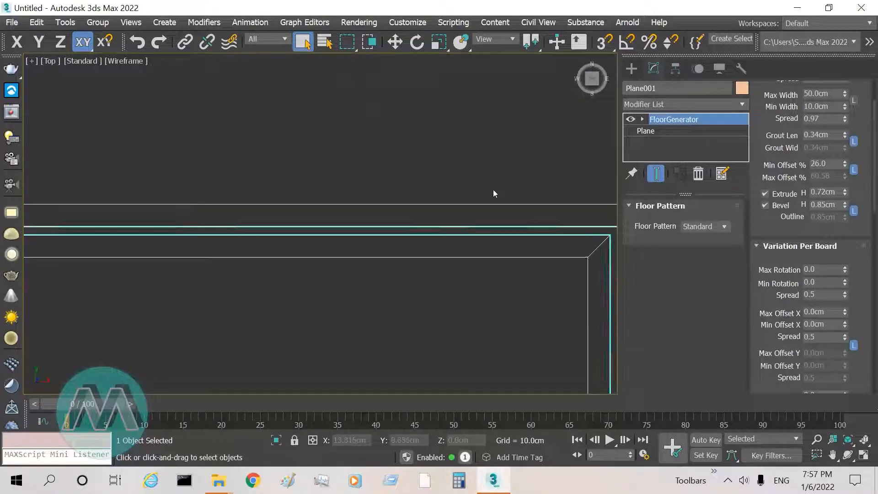
scroll(403, 200, down, 2)
middle_drag(472, 218, 277, 221)
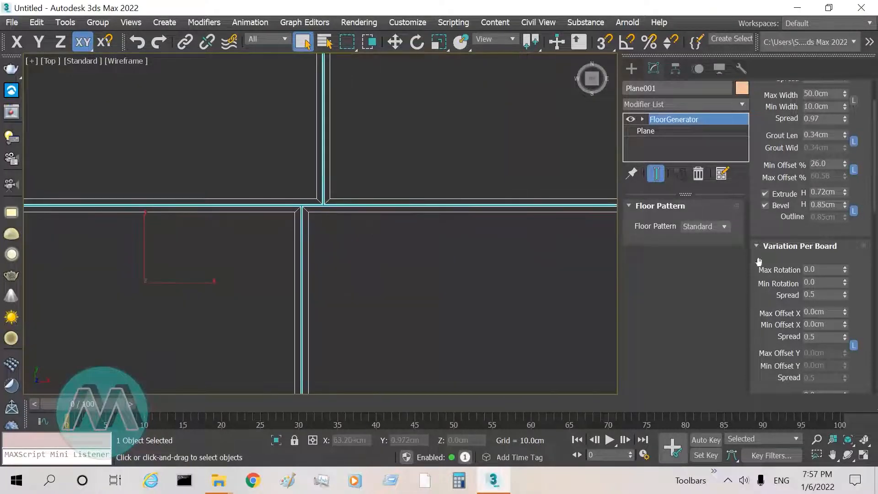
click(721, 226)
click(708, 259)
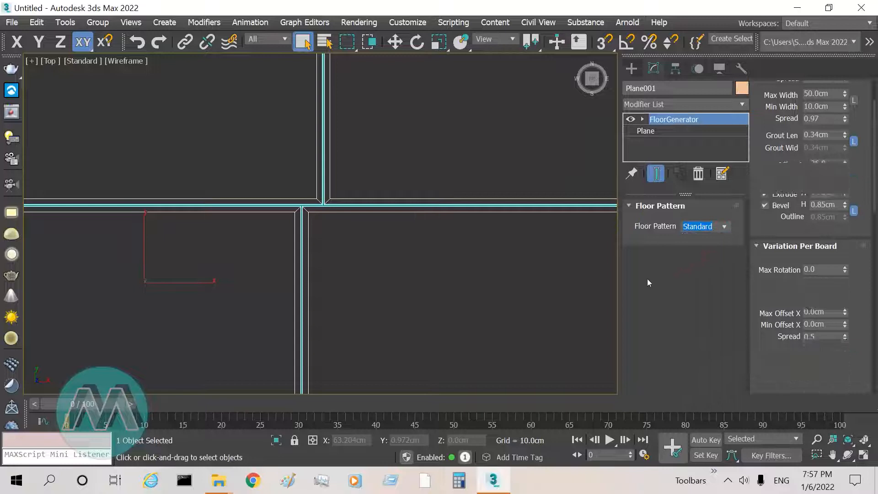
click(817, 439)
mouse_move(381, 137)
mouse_down()
mouse_move(387, 202)
mouse_move(418, 240)
mouse_move(451, 138)
mouse_move(451, 145)
mouse_up()
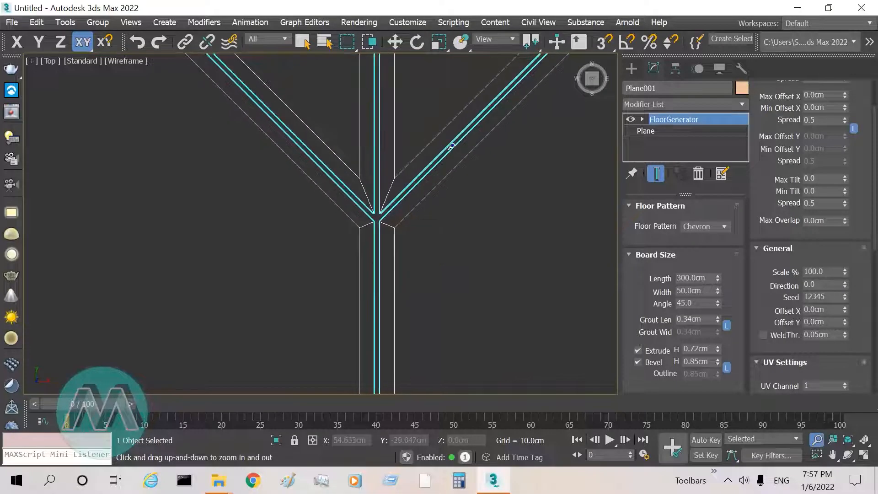
right_click(451, 146)
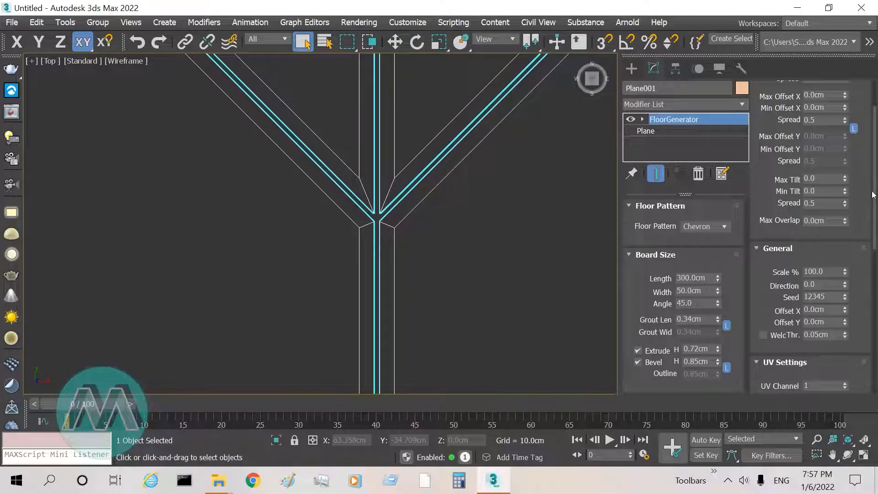
Step: Set the per-board maximum rotation to 100, the minimum rotation to 14.39 and the rotation spread to 0.97
scroll(852, 121, up, 3)
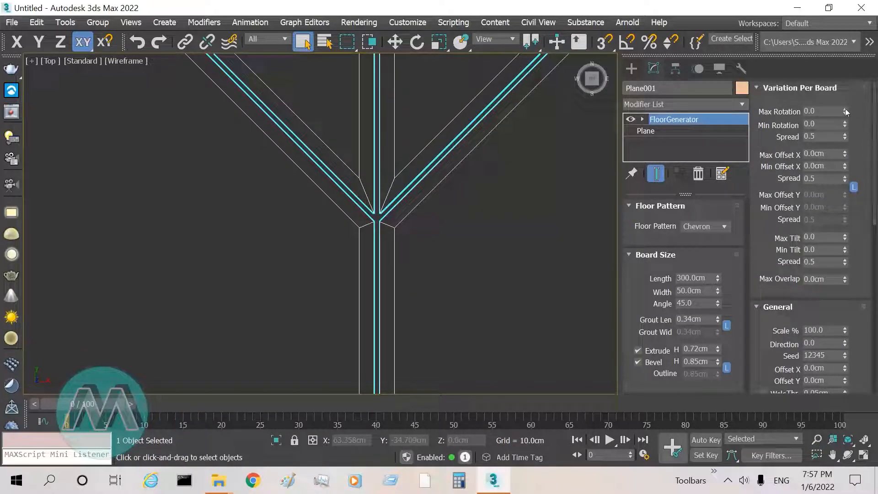
drag(845, 109, 97, 195)
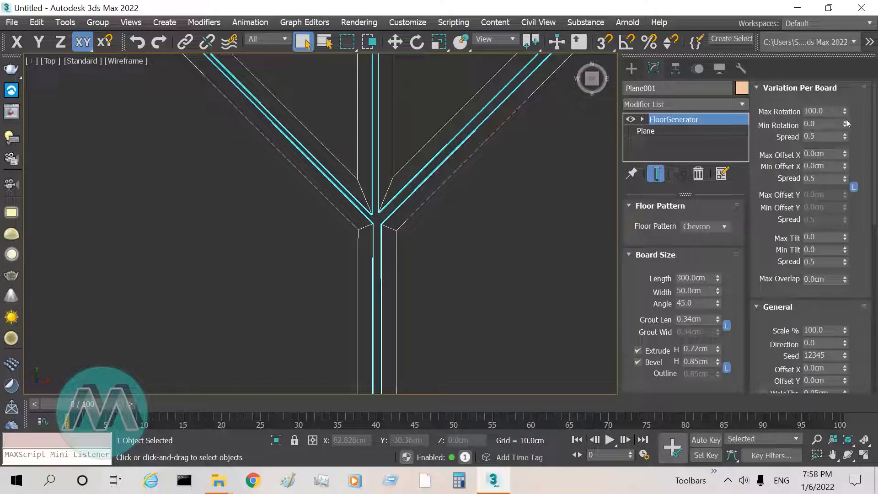
drag(846, 124, 760, 377)
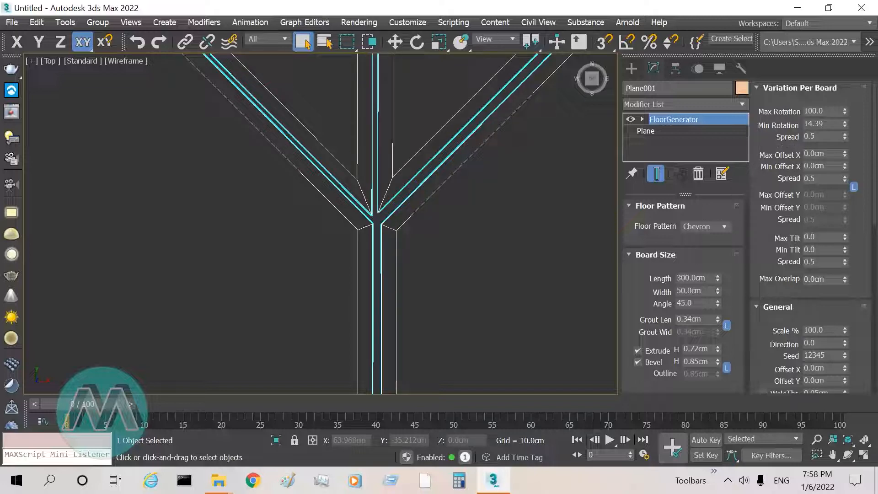
drag(844, 139, 846, 117)
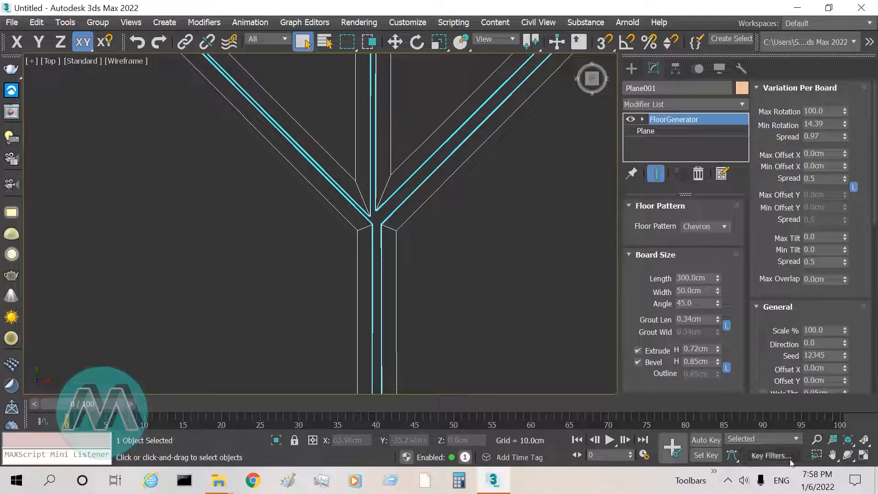
Step: Set the linked per-board maximum and minimum X offsets to 0.66 cm and their spread to 0.97
click(817, 440)
drag(410, 225, 414, 249)
drag(418, 195, 429, 172)
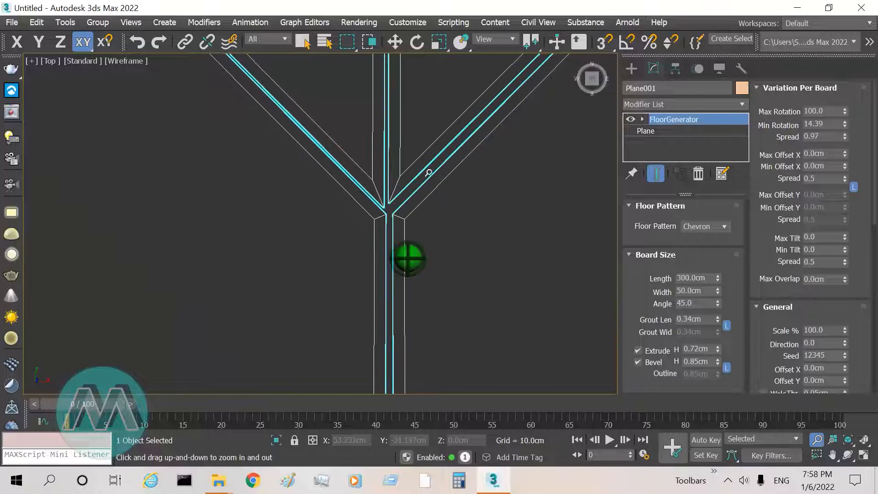
right_click(428, 172)
middle_drag(397, 223, 367, 250)
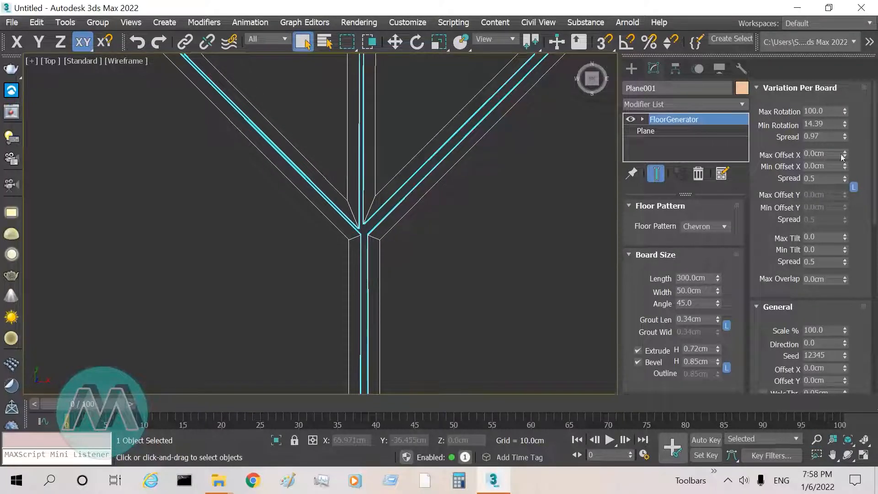
drag(845, 153, 815, 362)
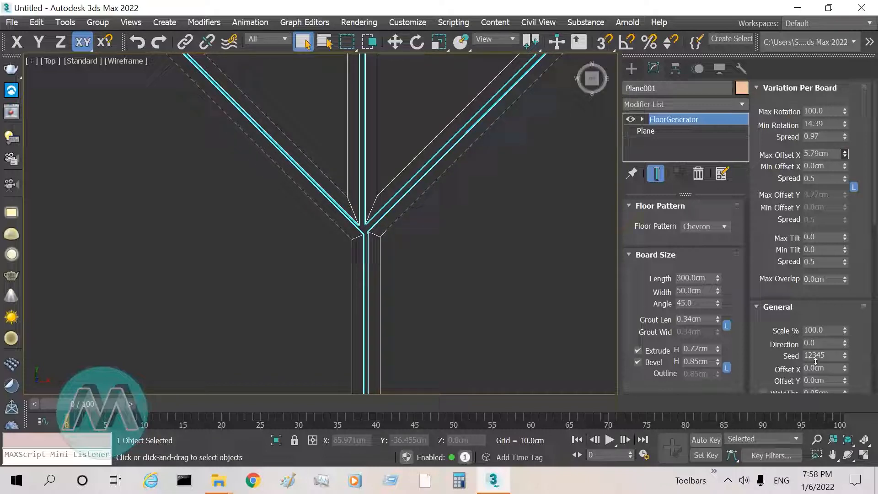
drag(818, 180, 846, 115)
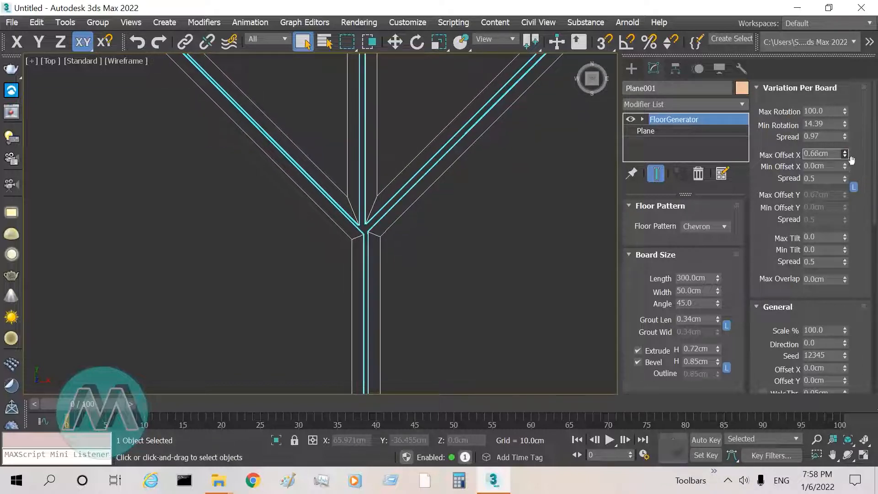
mouse_move(844, 160)
mouse_down()
mouse_move(839, 188)
mouse_move(847, 137)
mouse_move(853, 420)
mouse_move(833, 416)
mouse_move(829, 171)
mouse_move(838, 140)
mouse_move(834, 195)
mouse_move(835, 167)
mouse_up()
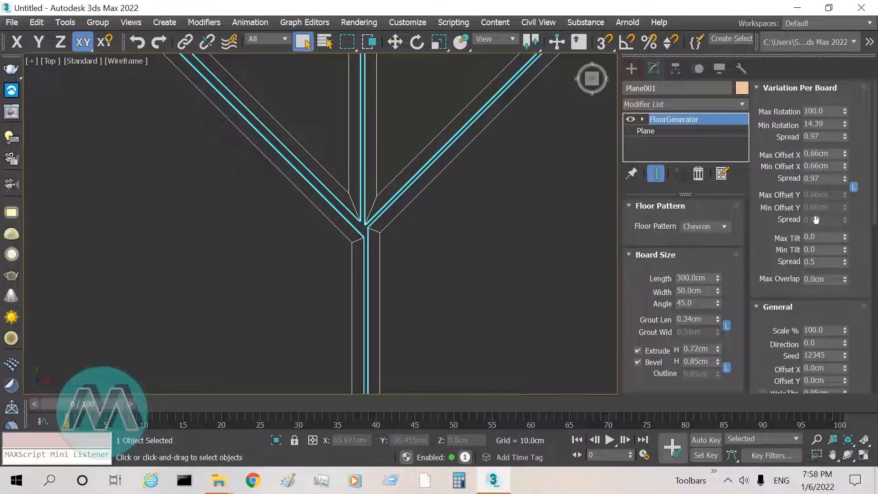
Step: Unlink the per-board Y offset from the X offset and raise the maximum Y offset to 1.26 cm
click(853, 187)
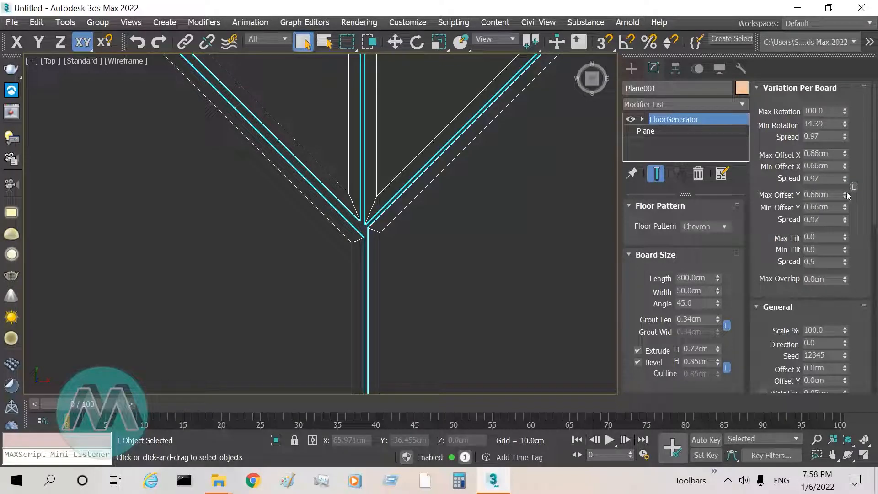
drag(845, 196, 845, 177)
click(817, 439)
drag(334, 215, 347, 243)
right_click(347, 243)
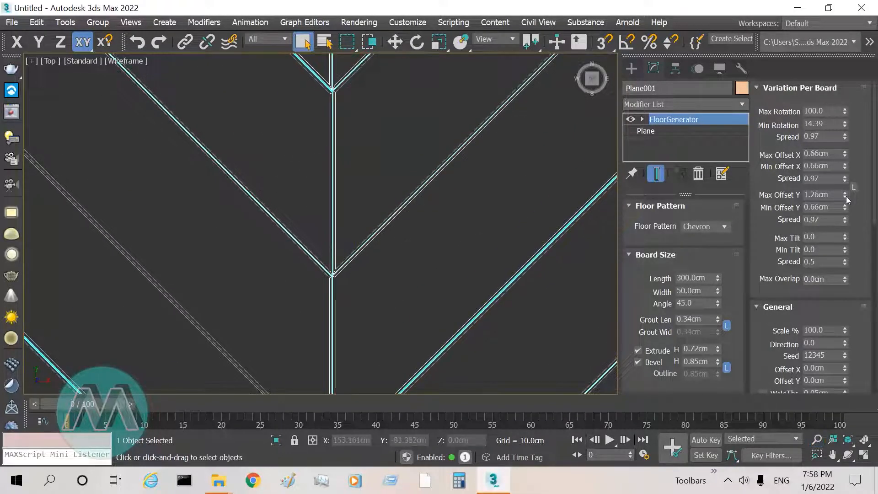
Step: Raise the maximum Y offset to 2.772 cm and lower the minimum Y offset to 0 cm
drag(844, 195, 844, 185)
drag(844, 209, 785, 428)
click(817, 439)
drag(334, 274, 399, 197)
right_click(400, 197)
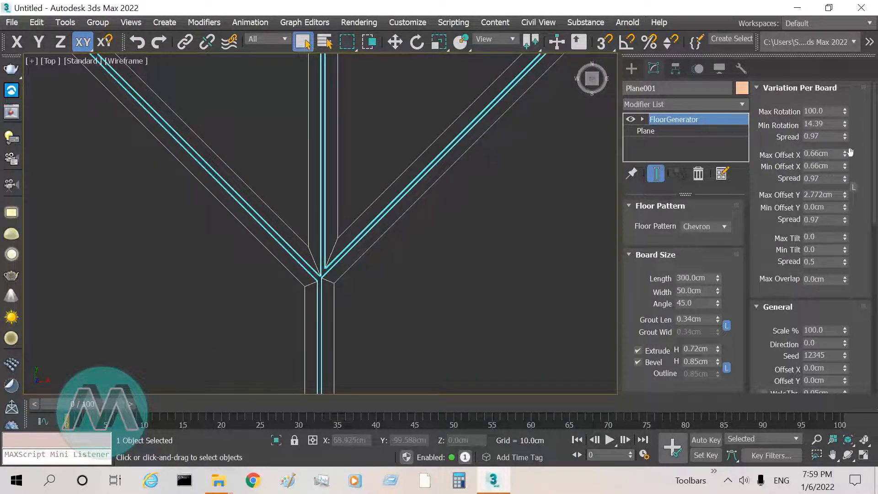
Step: Set the maximum X offset to 0.67 cm, the maximum Y offset to 7.457 cm and the Y offset spread to 0.65
click(845, 153)
drag(844, 195, 844, 174)
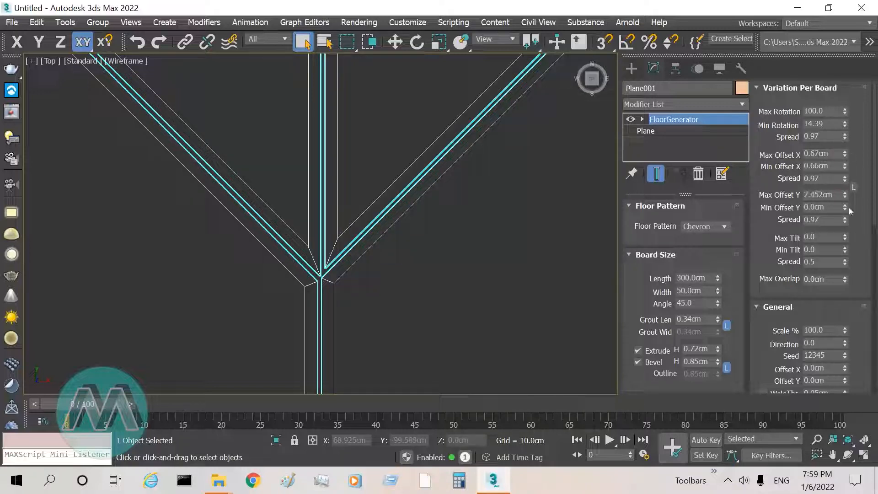
drag(844, 207, 824, 273)
click(817, 439)
drag(332, 269, 330, 243)
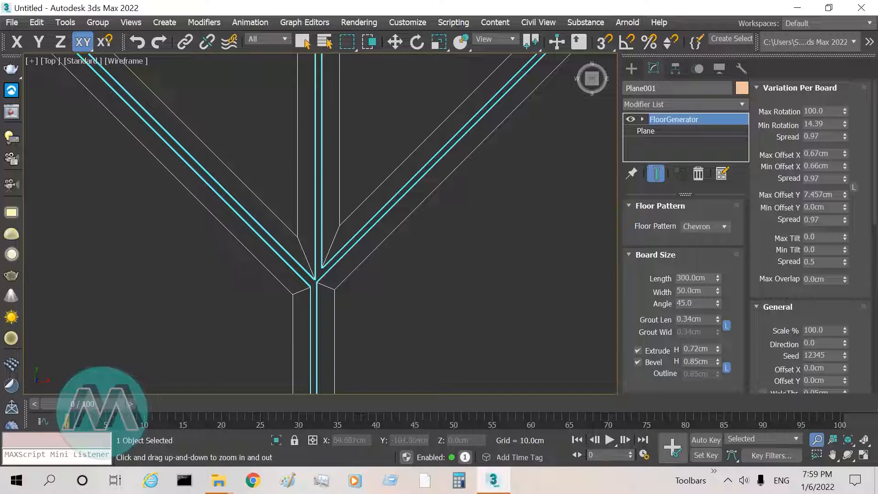
scroll(443, 182, down, 3)
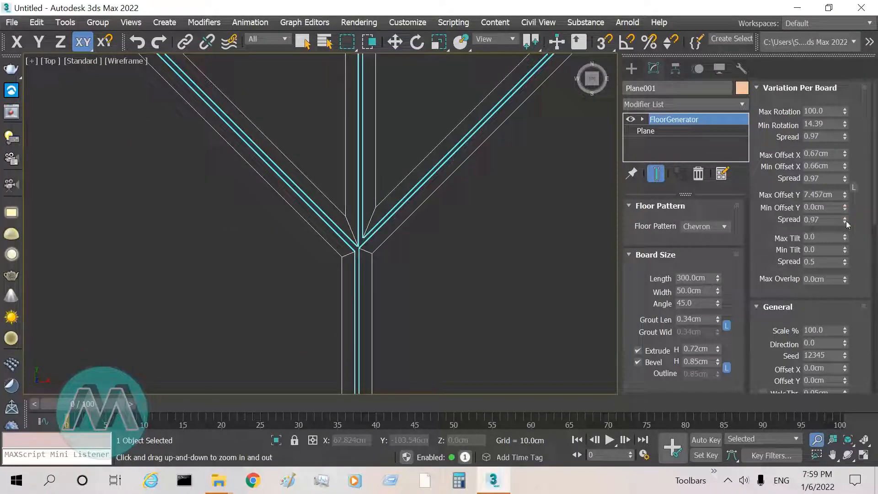
drag(847, 169, 859, 196)
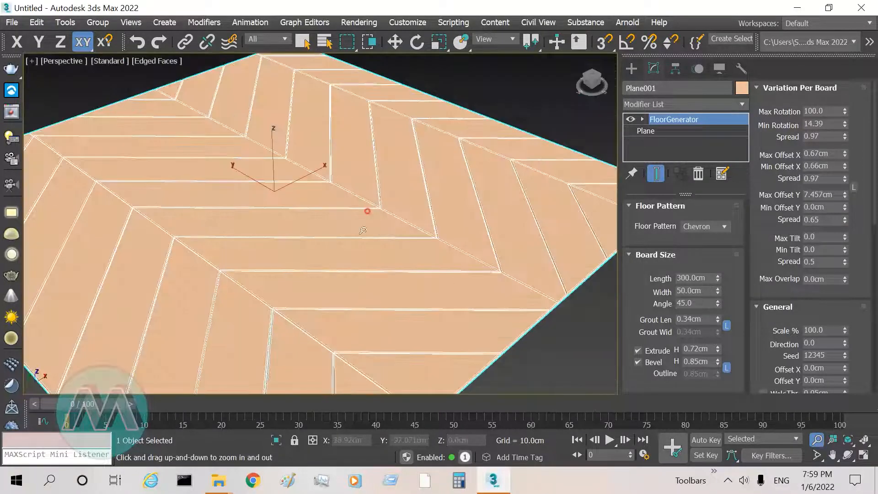
Step: In the perspective view, set the per-board maximum tilt to 30.39, the minimum tilt to 15.02 and the tilt spread to 0.09
scroll(276, 258, down, 5)
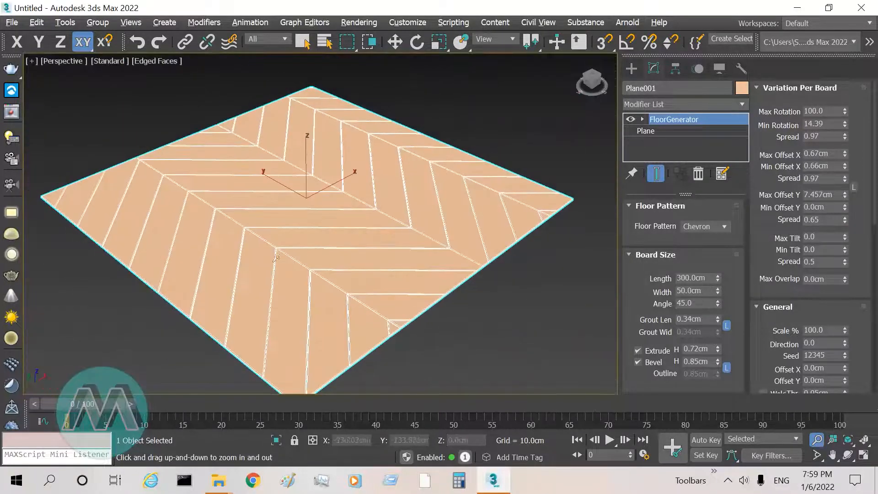
scroll(345, 192, up, 8)
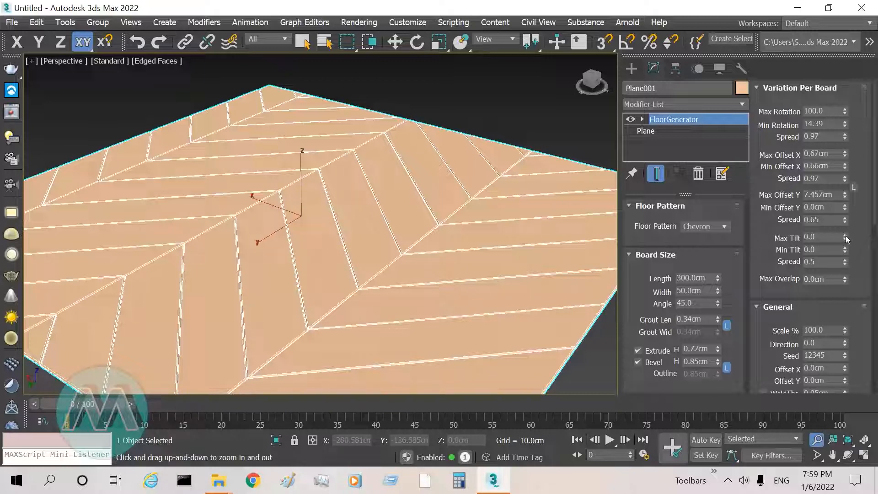
drag(845, 236, 845, 230)
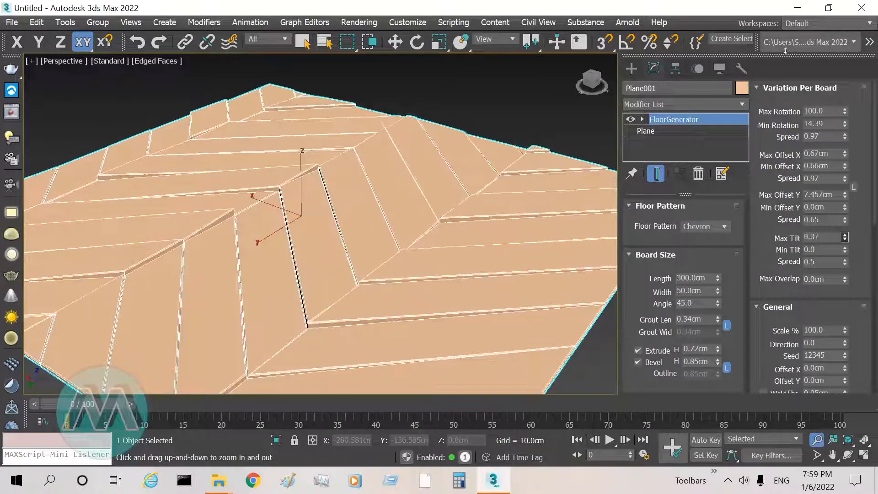
drag(785, 51, 783, 41)
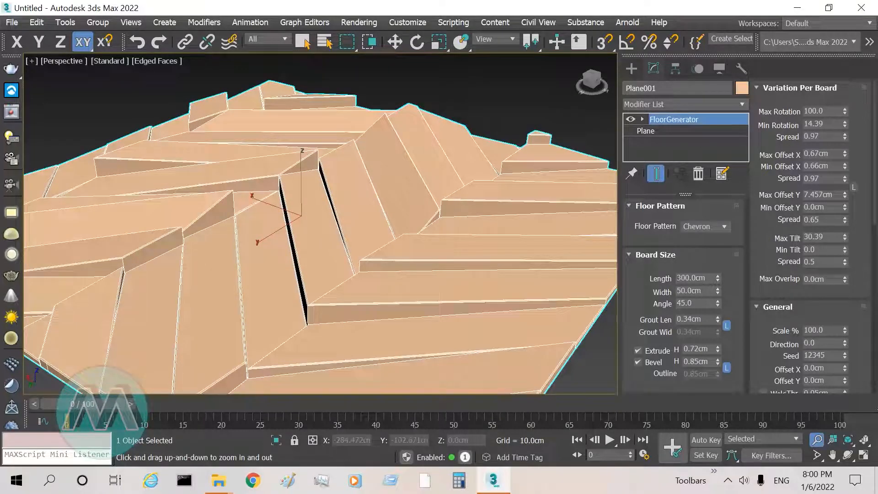
drag(845, 248, 790, 3)
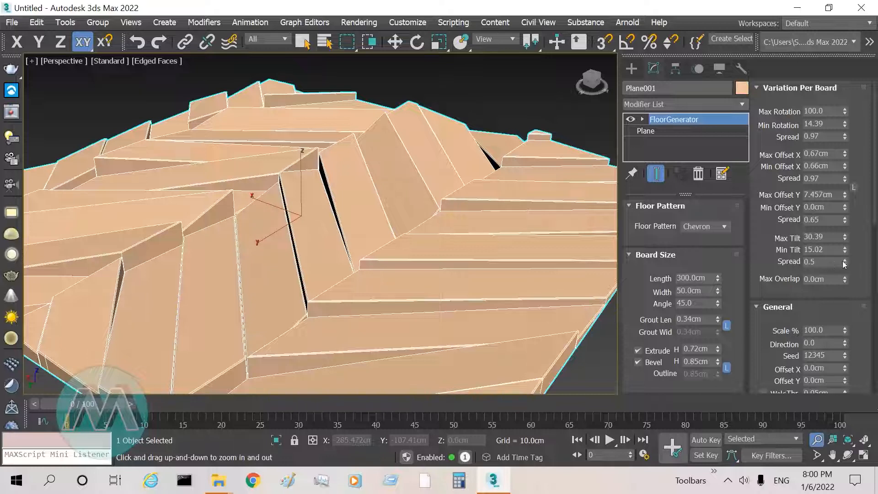
drag(844, 264, 829, 278)
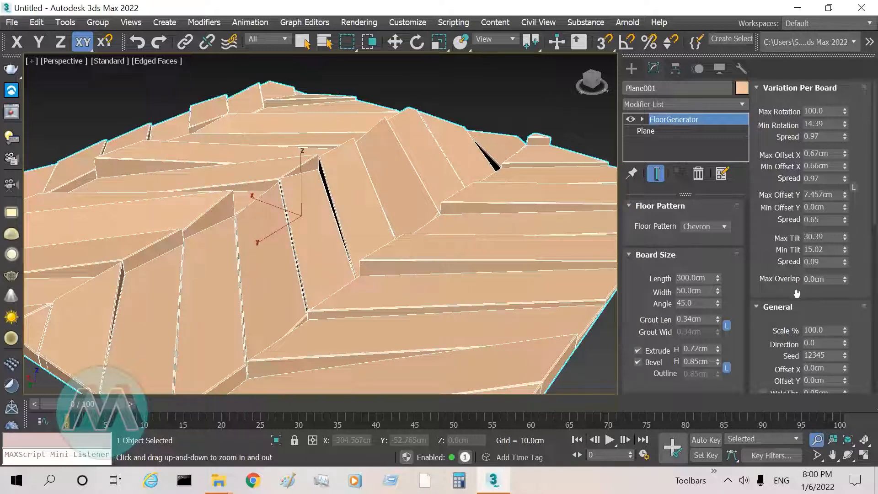
Step: Raise the boards' maximum overlap to 37.44 cm and examine the gaps between the tilted boards up close
drag(846, 279, 756, 415)
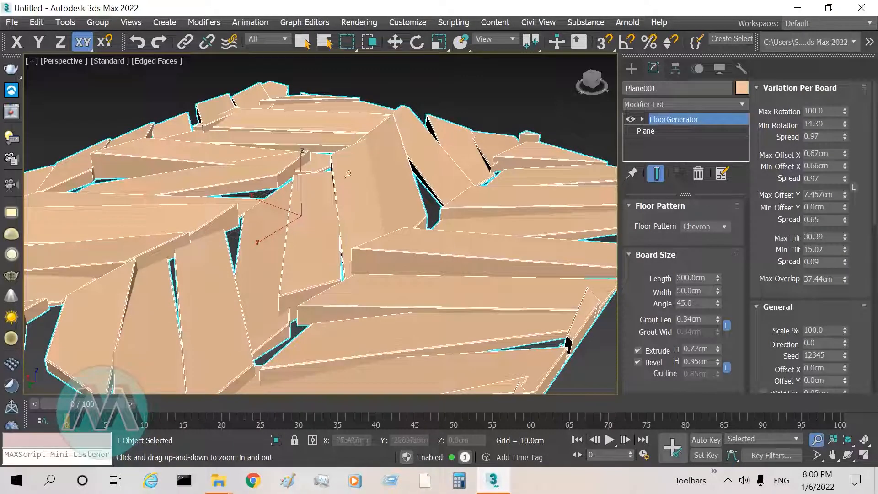
drag(298, 314, 298, 297)
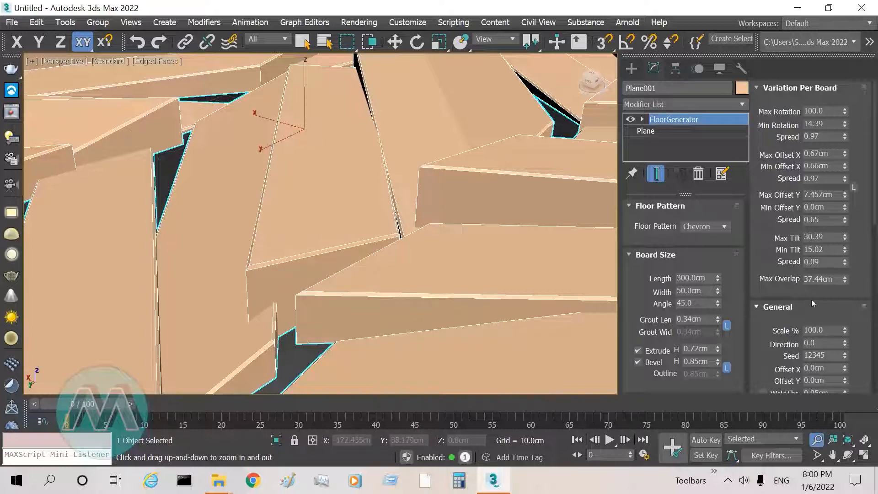
Step: Reset the boards' maximum overlap to 0 cm and check the whole floor
right_click(844, 282)
drag(478, 188, 457, 227)
drag(345, 182, 255, 284)
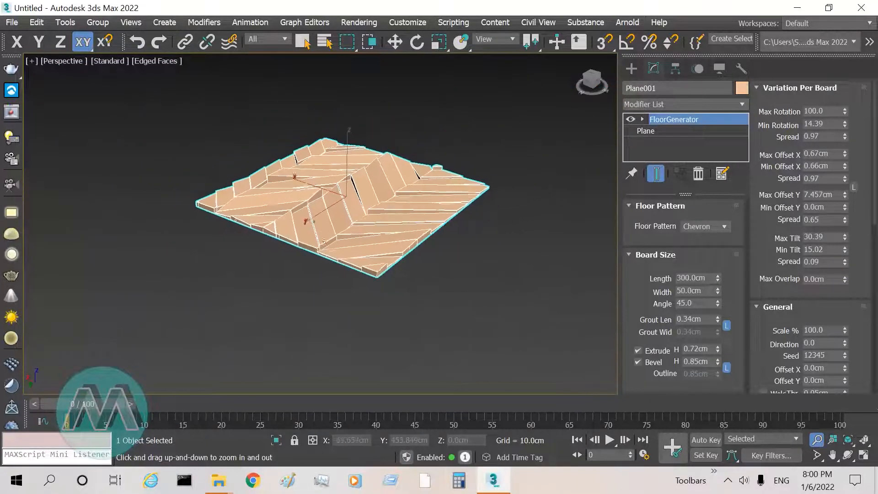
drag(419, 141, 470, 159)
Step: Set the floor pattern's overall scale to 41% and its direction to 6.03
drag(874, 209, 874, 266)
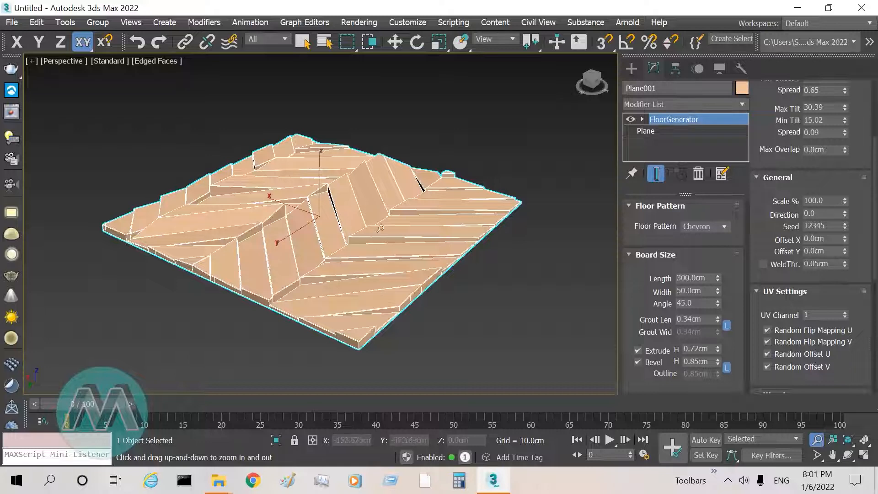
drag(379, 227, 383, 222)
mouse_move(845, 202)
mouse_down()
mouse_move(835, 230)
mouse_move(842, 202)
mouse_up()
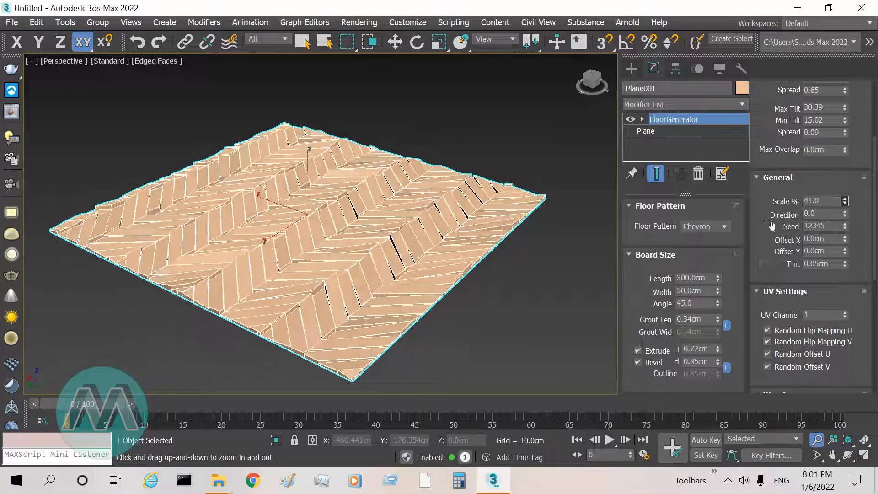
drag(845, 215, 818, 297)
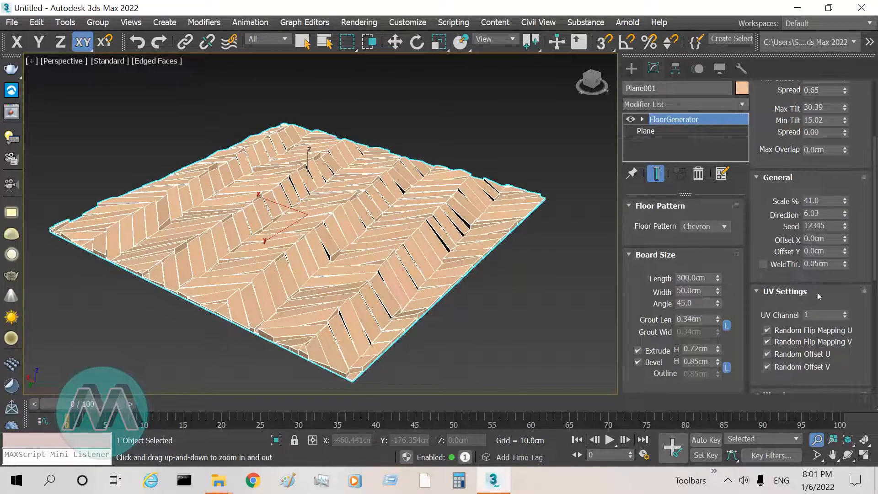
Step: Set the pattern seed to 13636 and offset the pattern by 45.57 cm in X and 69.07 cm in Y
drag(845, 226, 845, 226)
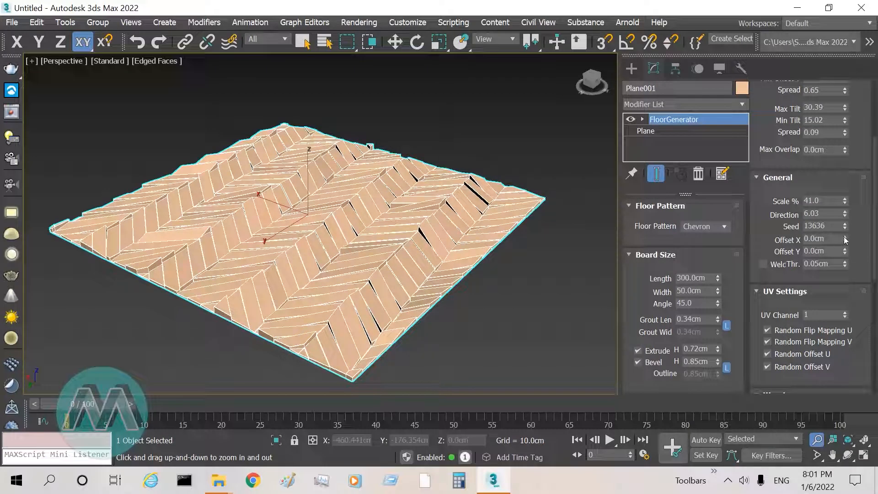
drag(845, 240, 845, 217)
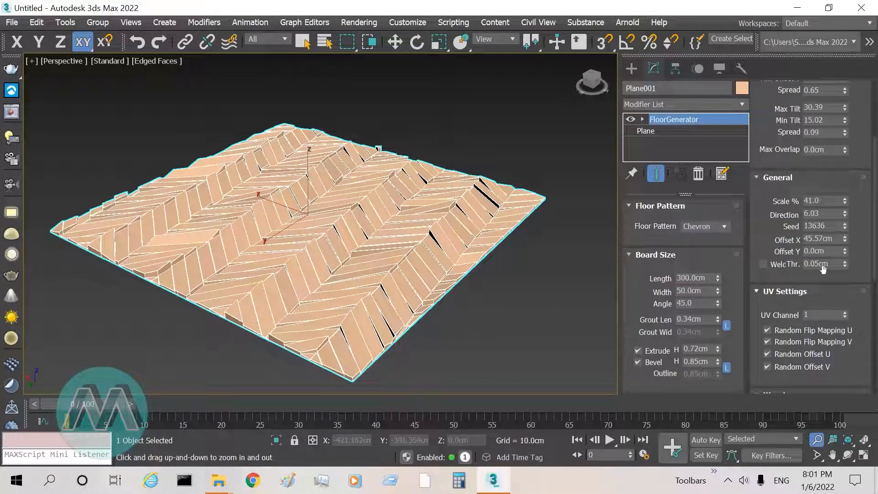
drag(845, 251, 477, 387)
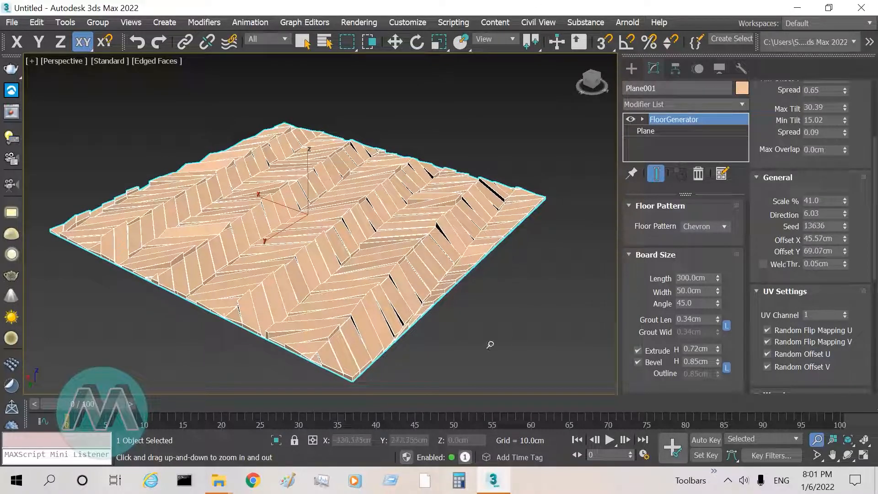
Step: Enable welding for the floor boards and set the weld threshold to 0.17 cm
scroll(346, 214, up, 5)
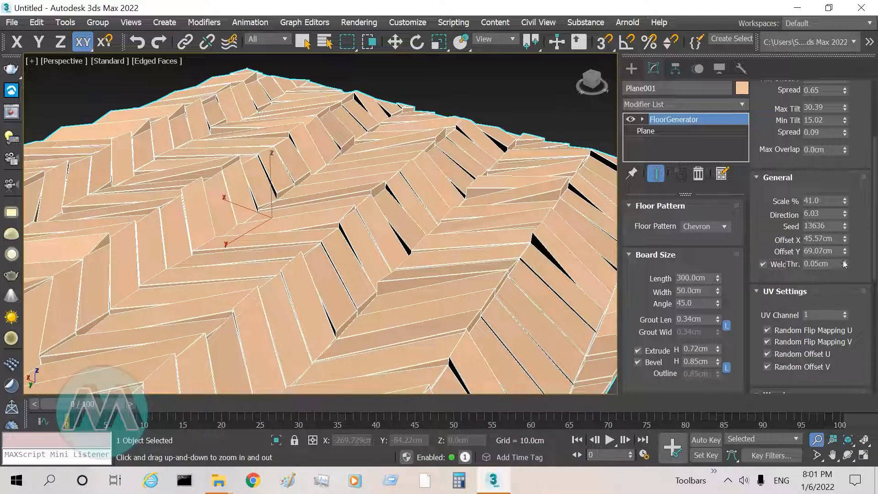
drag(846, 264, 860, 213)
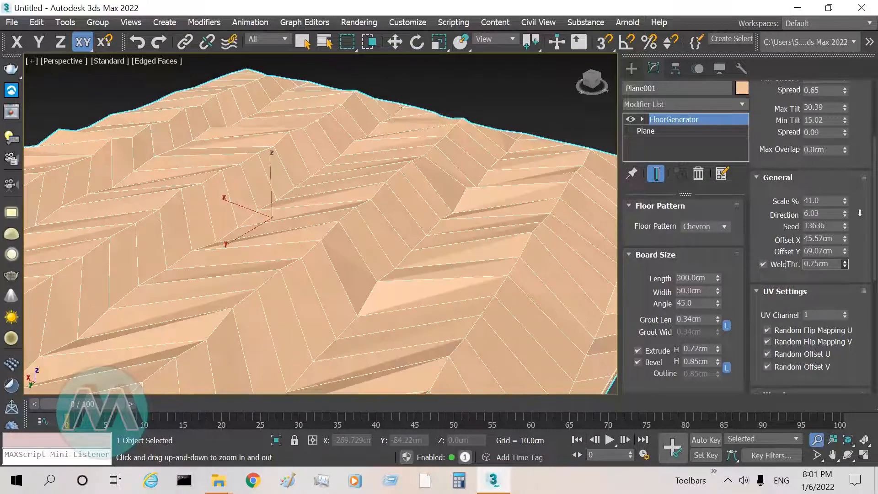
drag(863, 199, 853, 236)
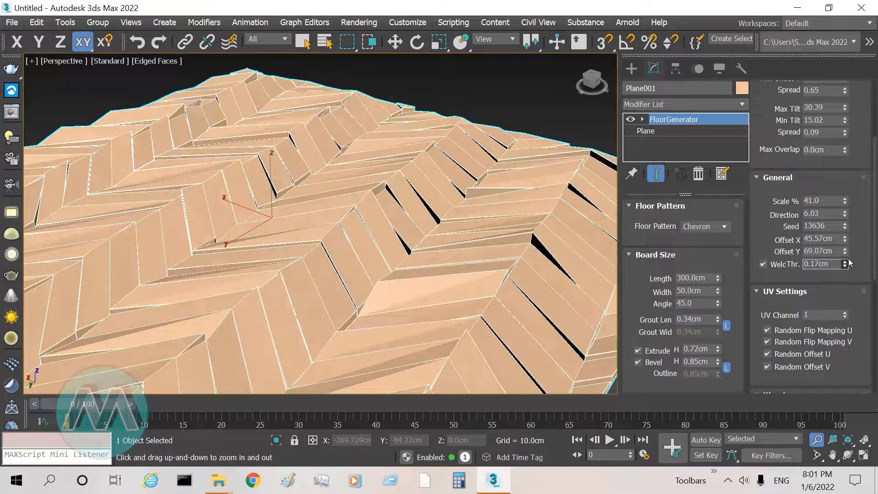
Step: Examine the UV, maximum boards and update settings, and open the preset save and load dialogs without saving or loading anything
scroll(783, 257, down, 5)
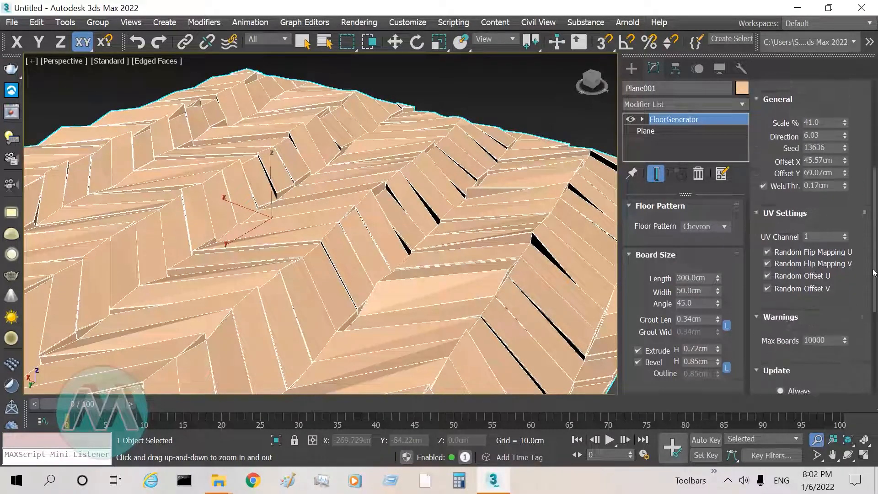
drag(279, 181, 266, 231)
drag(261, 168, 256, 165)
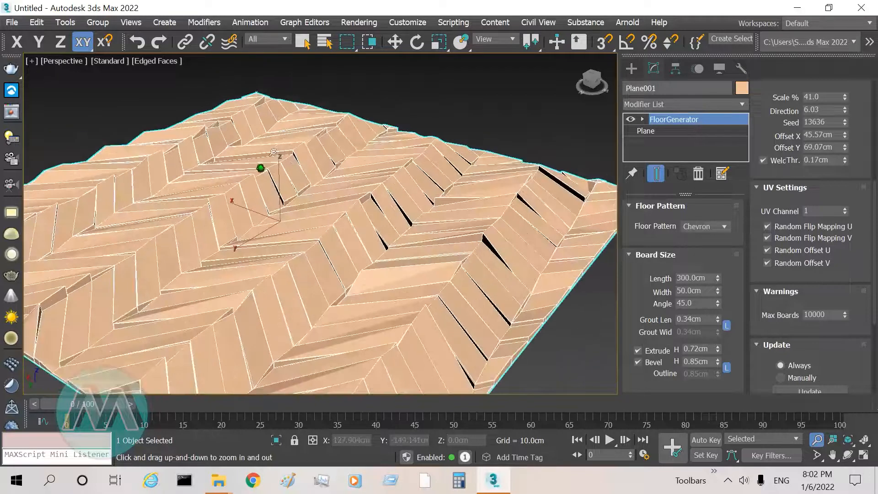
scroll(874, 233, down, 4)
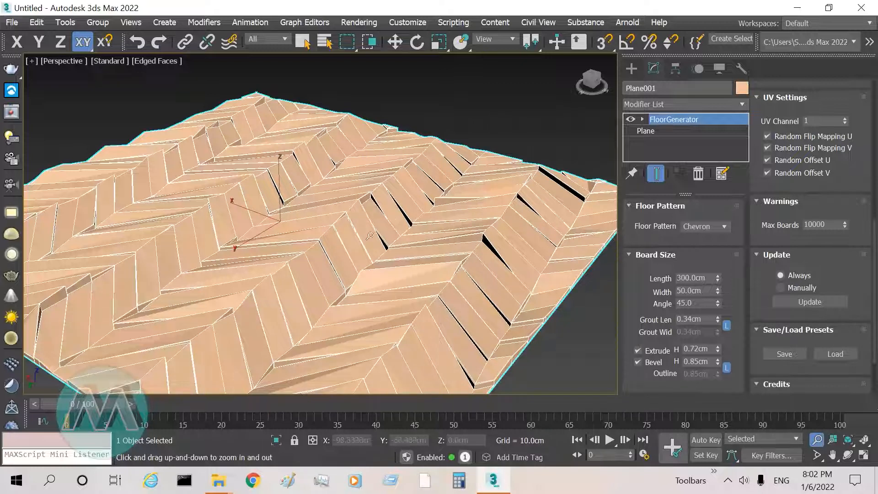
scroll(864, 315, down, 3)
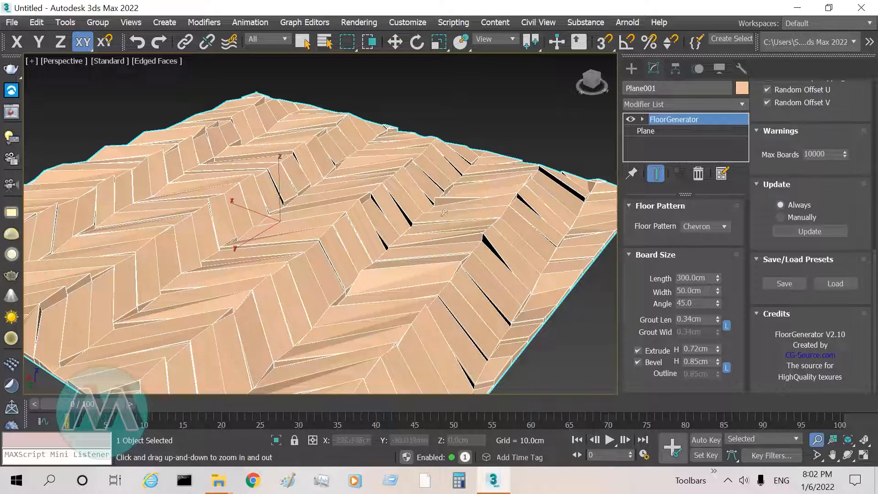
click(782, 284)
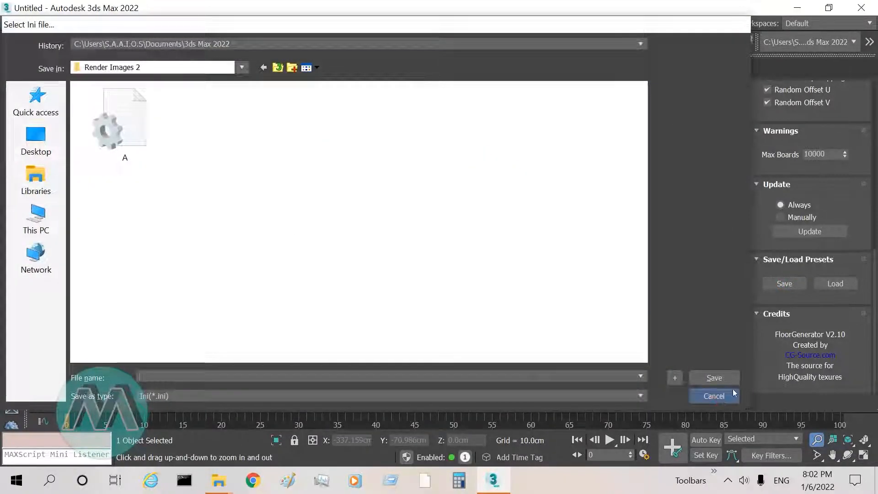
click(713, 396)
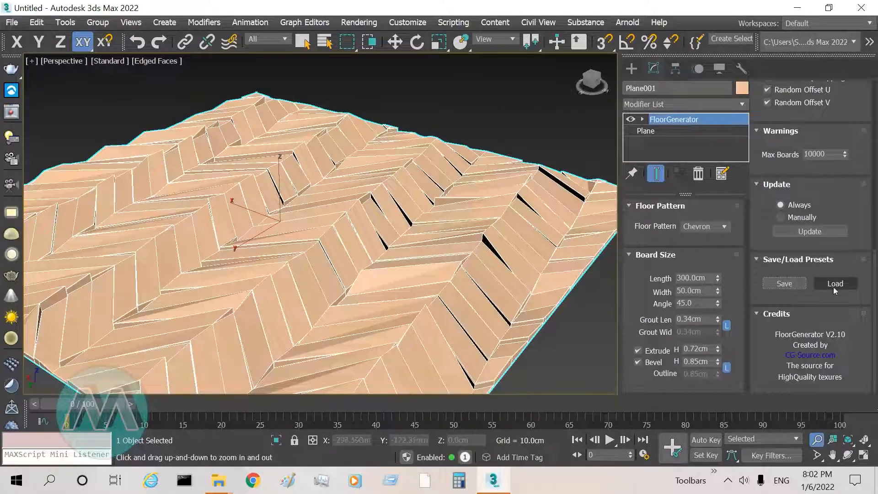
click(835, 283)
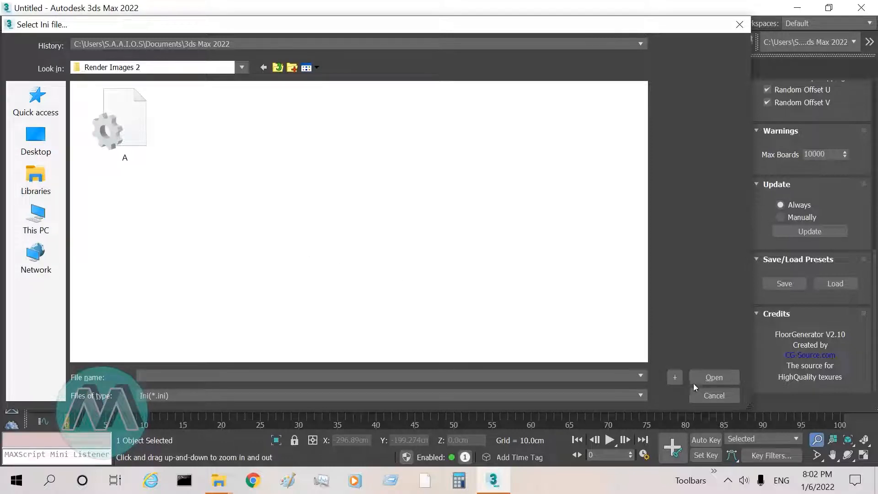
click(704, 395)
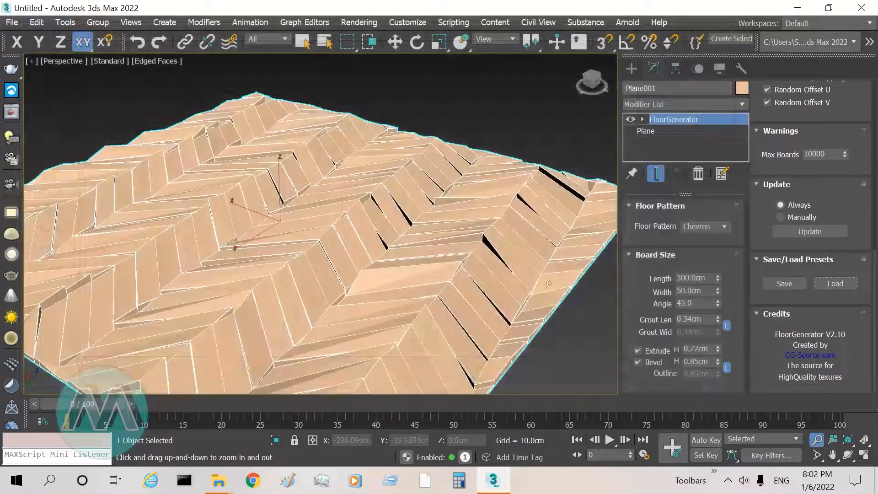
Step: Create a box about 235 cm long, 160 cm wide and 215 cm high beside the floor
drag(423, 189, 372, 211)
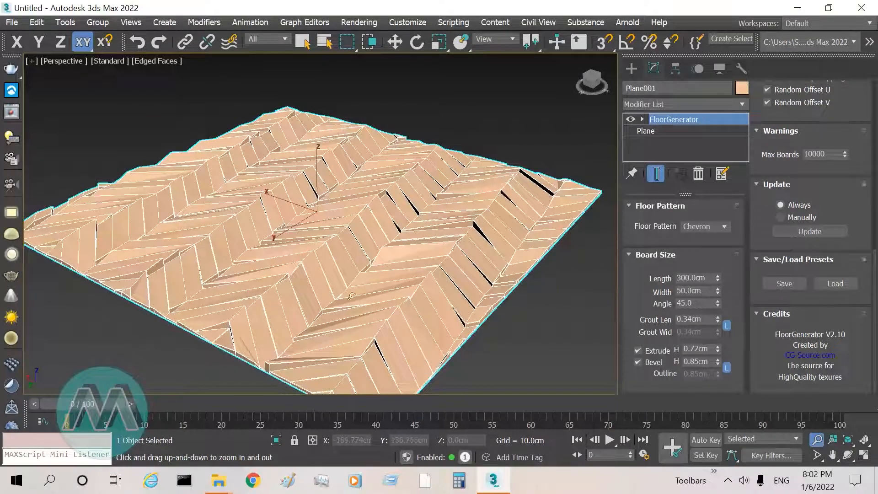
drag(296, 185, 261, 277)
drag(333, 208, 337, 186)
right_click(337, 186)
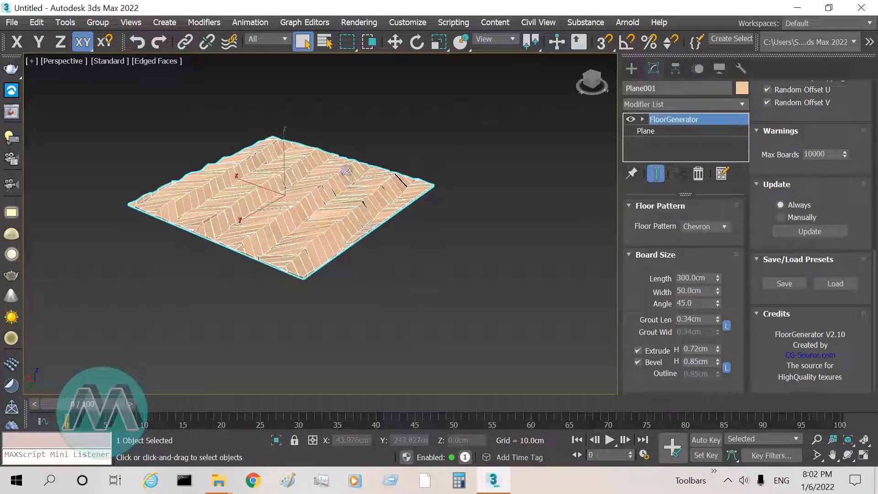
click(633, 69)
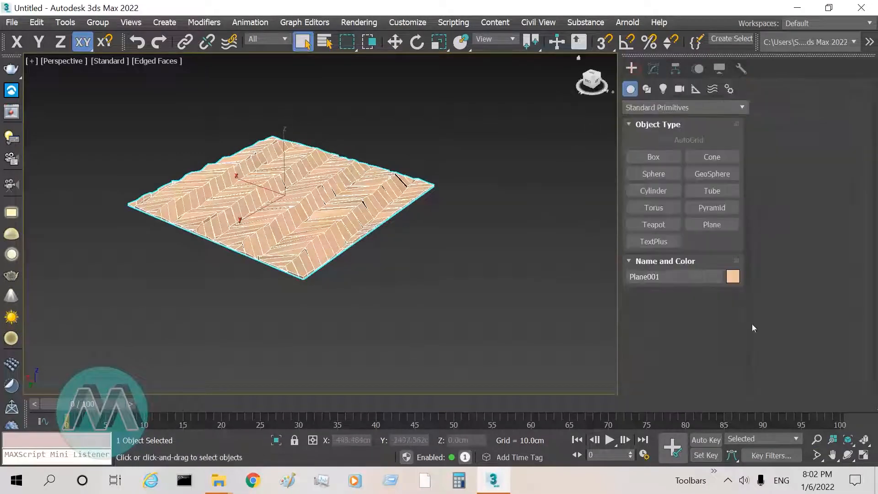
click(830, 454)
drag(451, 288, 395, 281)
right_click(395, 281)
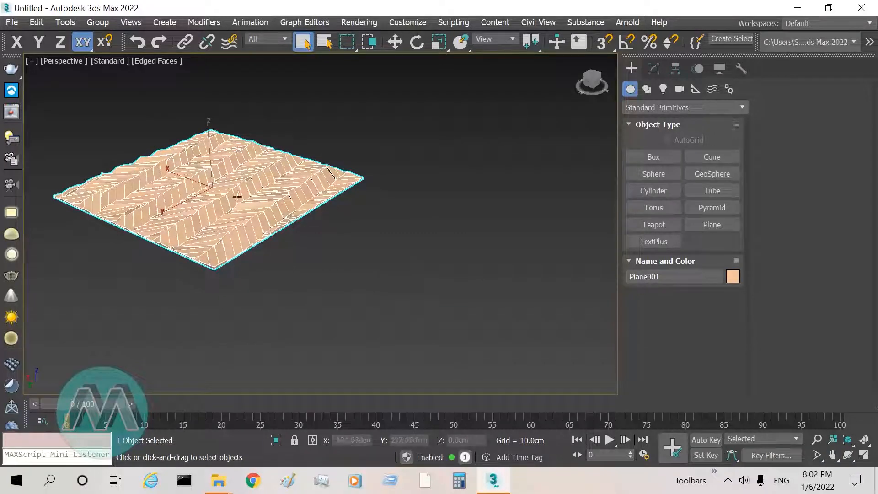
click(652, 157)
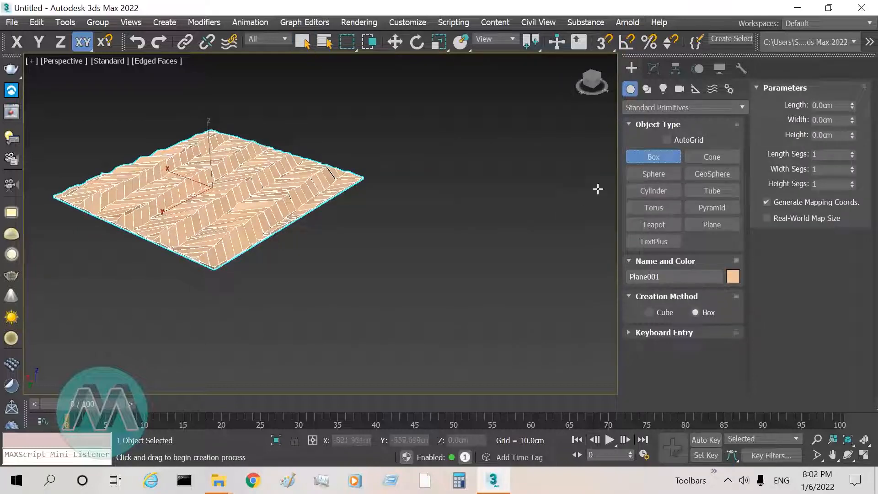
drag(433, 229, 439, 289)
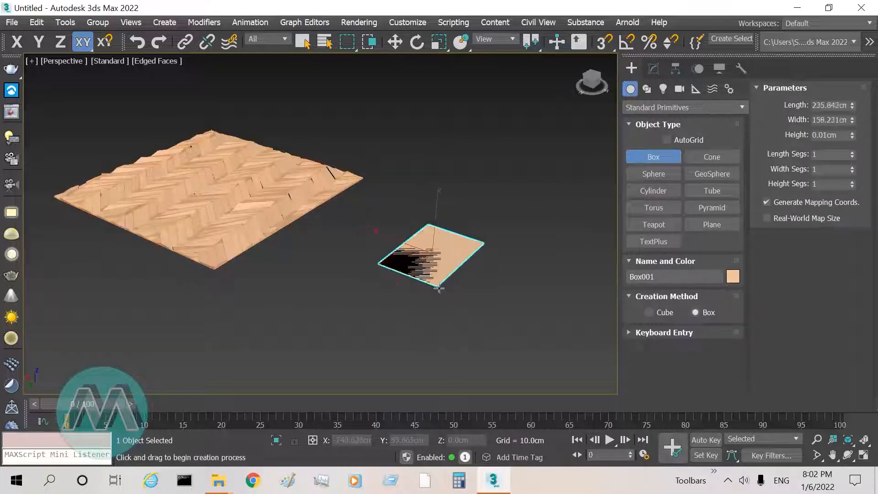
click(450, 201)
right_click(450, 202)
Step: Apply the FloorGenerator modifier to the box, continue with the non-coplanar base object, and inspect the generated boards
click(654, 68)
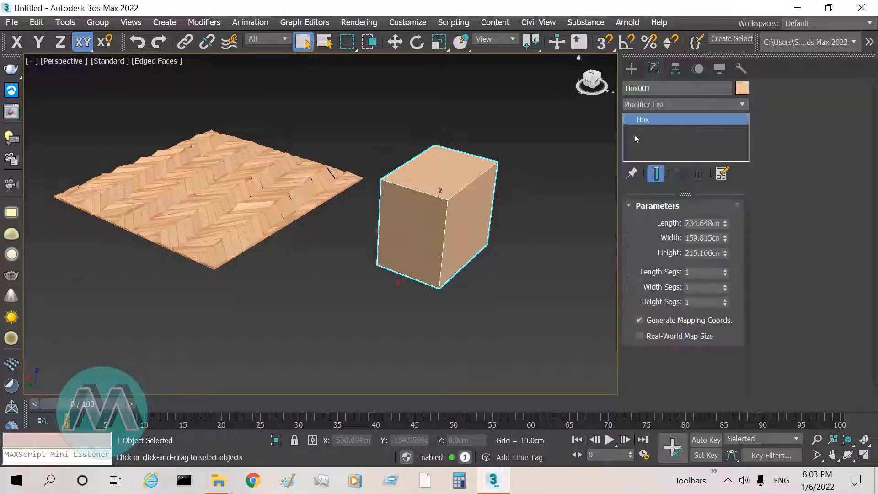
click(741, 106)
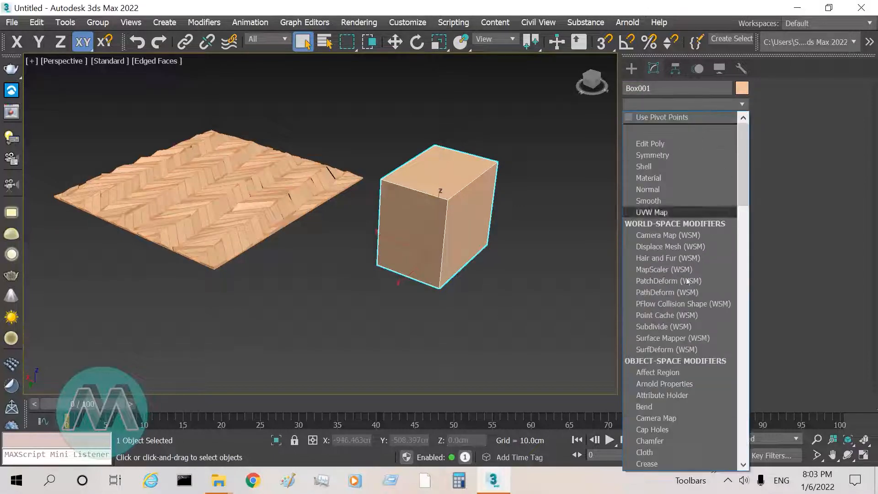
scroll(658, 395, down, 2)
scroll(658, 395, down, 5)
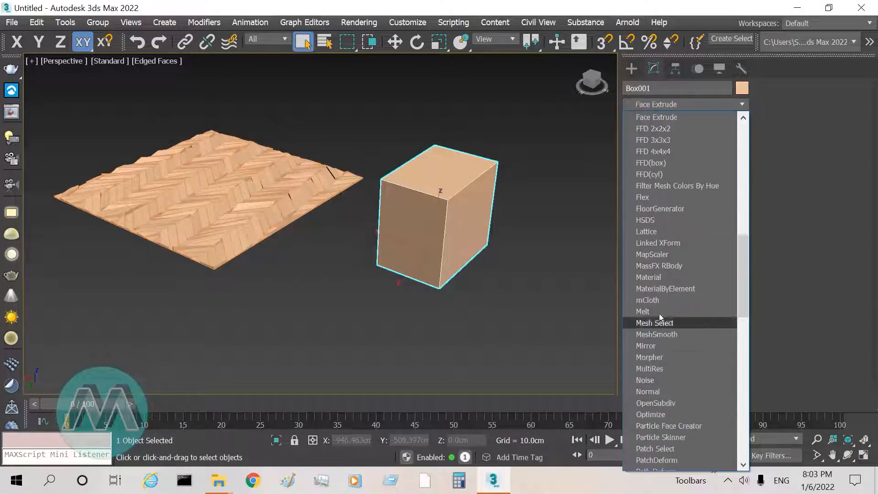
click(671, 212)
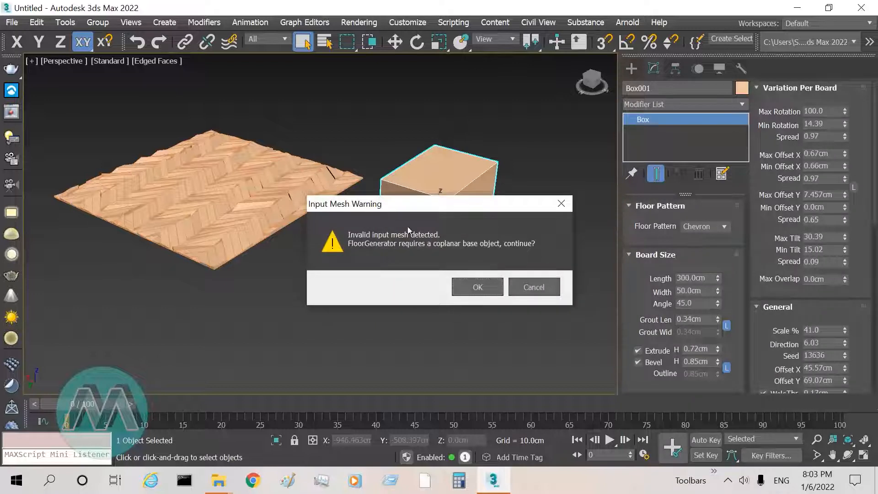
drag(420, 204, 396, 127)
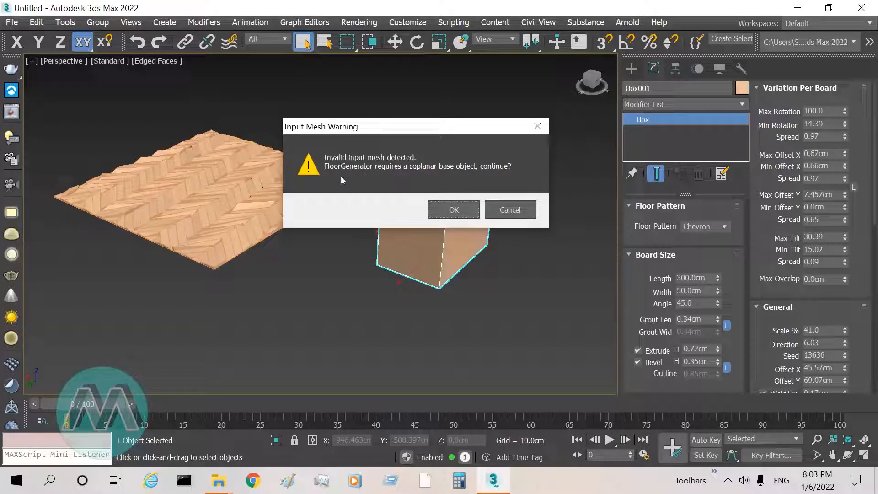
drag(387, 133, 566, 156)
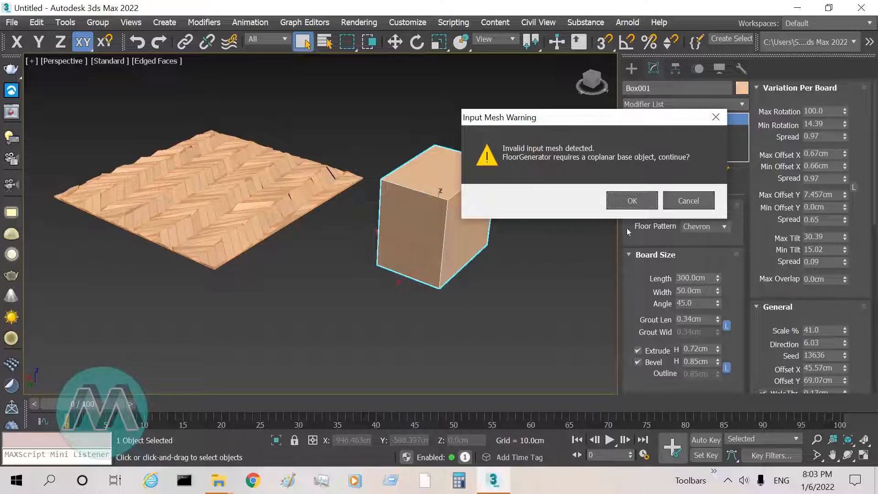
click(632, 201)
key(z)
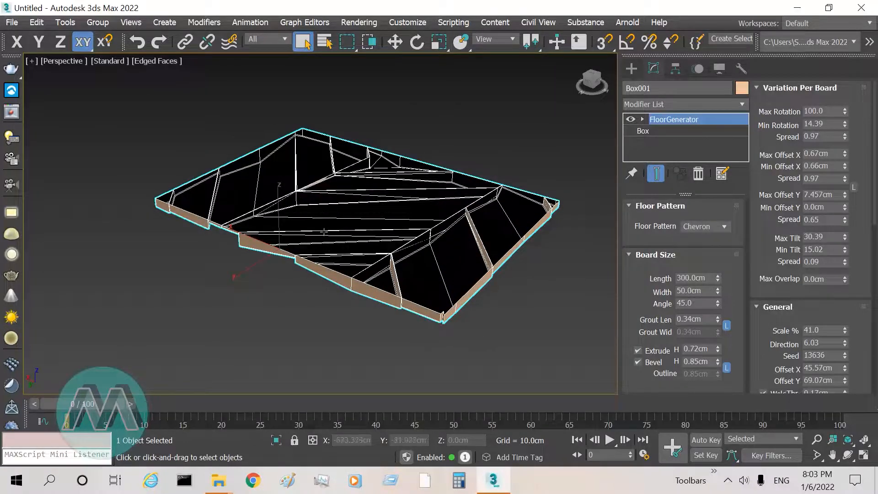
middle_drag(288, 218, 367, 194)
scroll(307, 234, down, 6)
scroll(308, 233, down, 3)
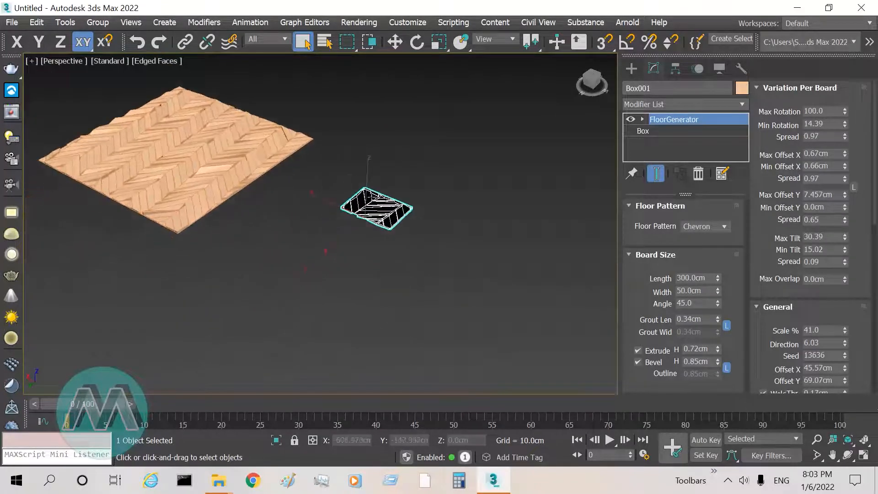
Step: Draw a rectangle spline in front of the box and a circle spline beside it
click(631, 68)
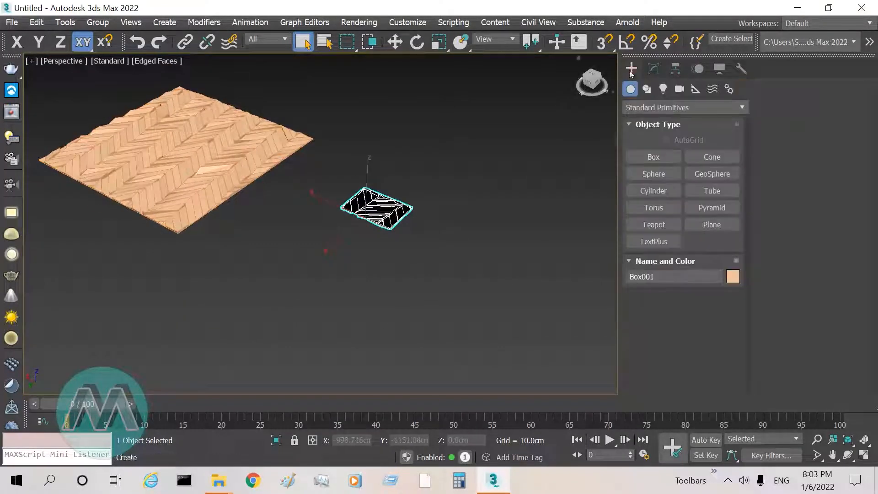
click(647, 90)
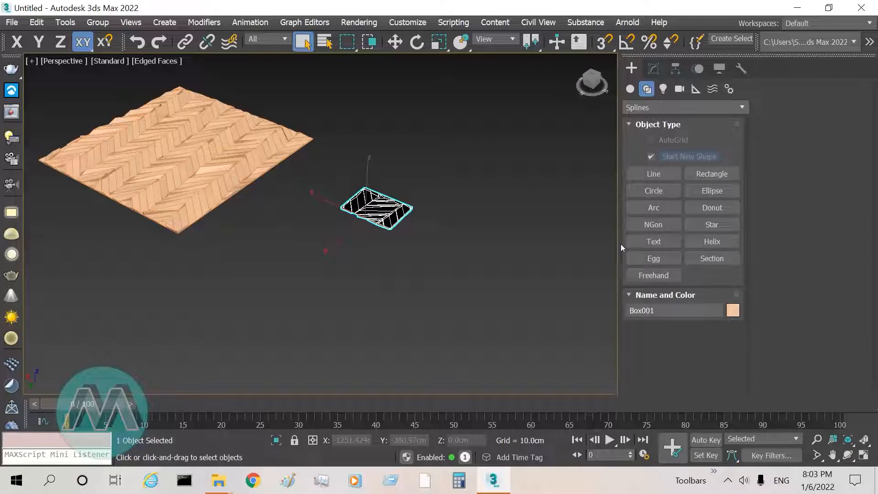
click(705, 175)
drag(305, 223, 301, 344)
click(645, 192)
drag(523, 267, 566, 240)
right_click(566, 240)
Step: Draw an irregular closed line spline with seven straight-edged corners in front of the rectangle and circle
click(648, 175)
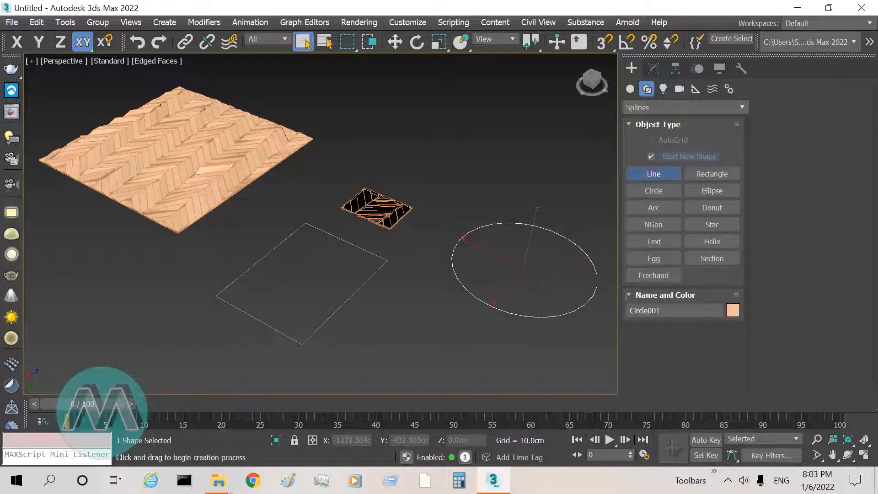
middle_drag(458, 320, 415, 245)
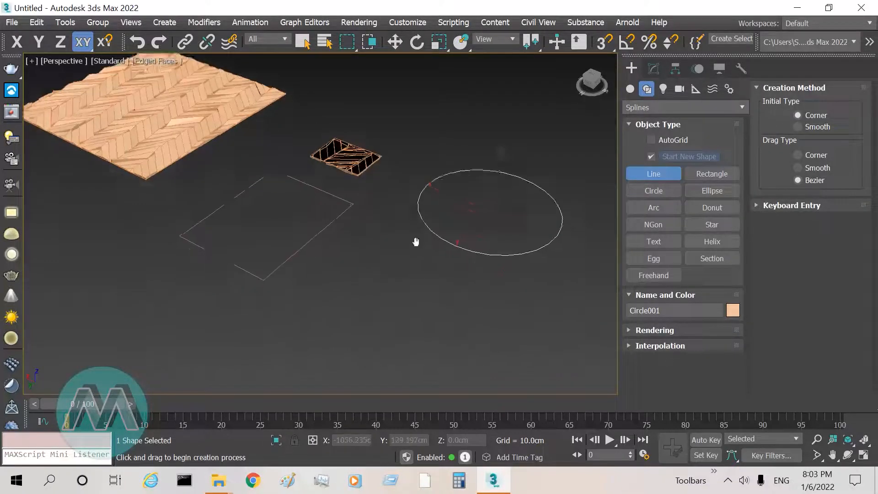
click(271, 323)
click(351, 227)
click(511, 281)
click(467, 356)
click(393, 291)
click(368, 354)
click(286, 368)
click(271, 325)
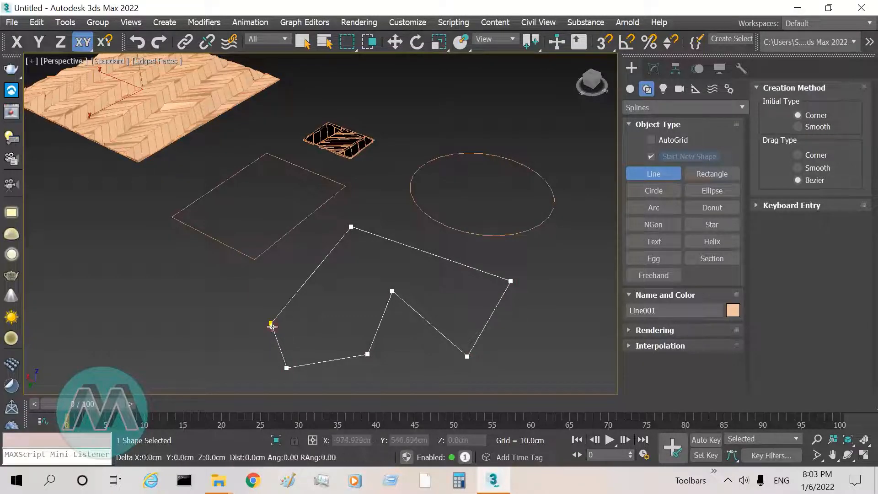
click(272, 324)
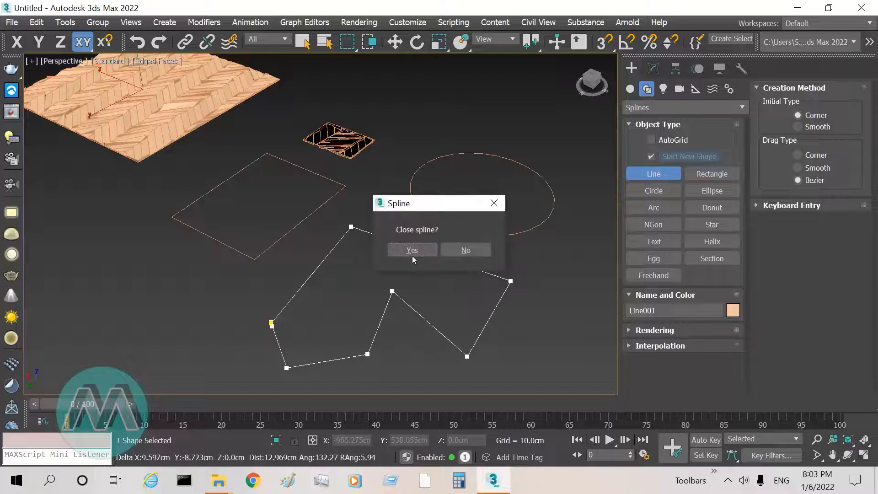
click(413, 250)
right_click(412, 255)
Step: Apply the FloorGenerator modifier to the closed line spline
click(654, 69)
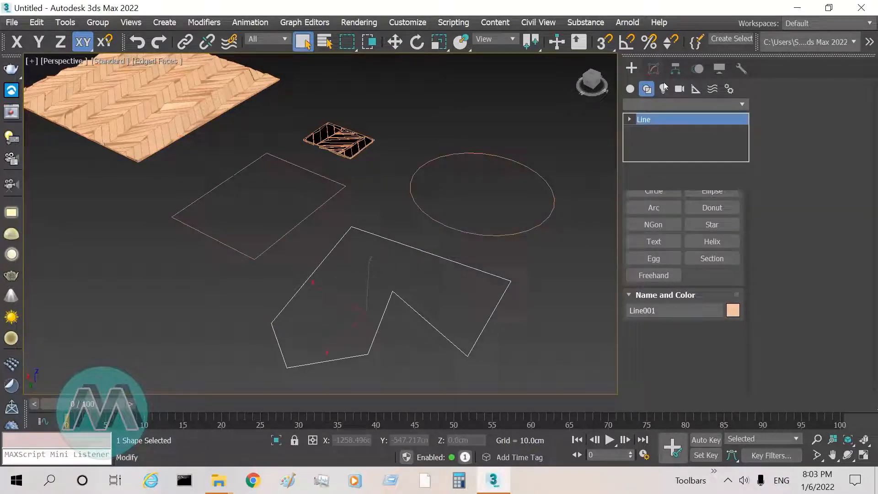
click(742, 105)
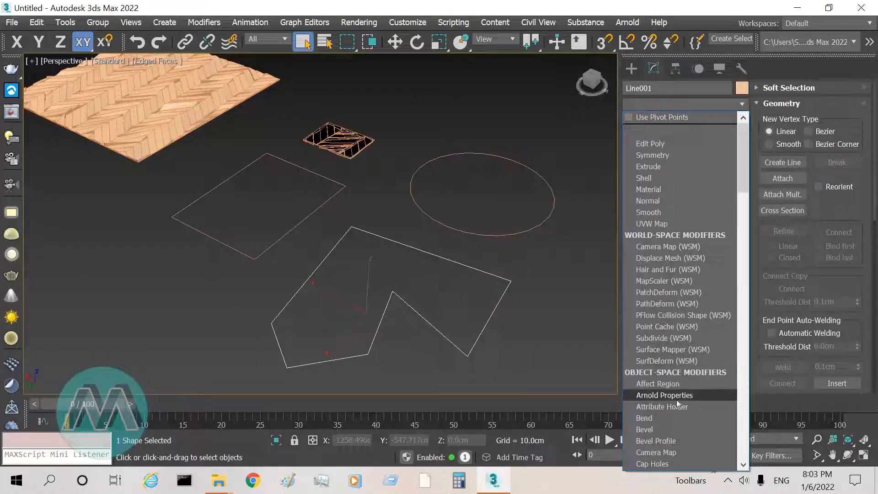
key(f)
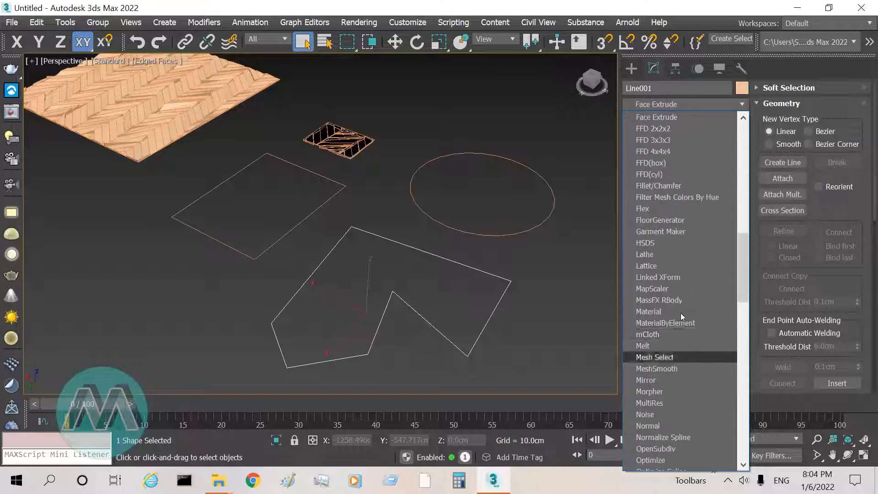
click(673, 220)
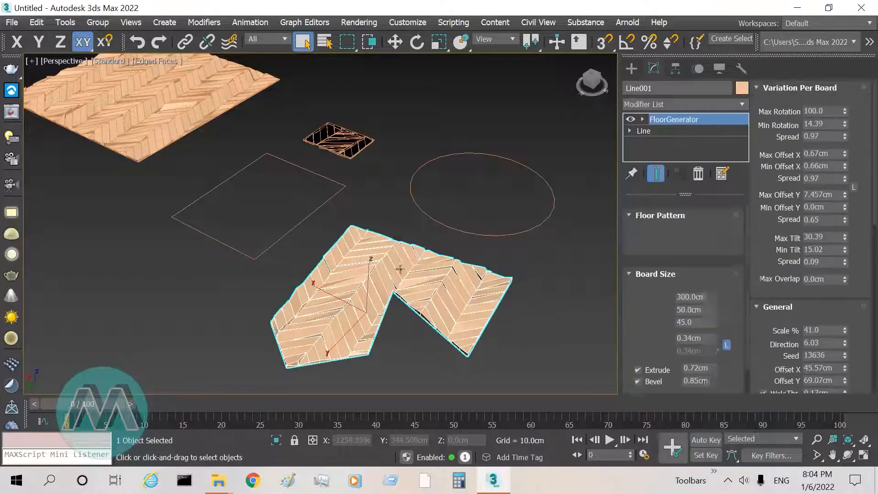
Step: Examine the chevron boards generated inside the irregular spline, especially along its outer edges and inner notch
middle_drag(456, 298, 339, 254)
scroll(320, 240, up, 3)
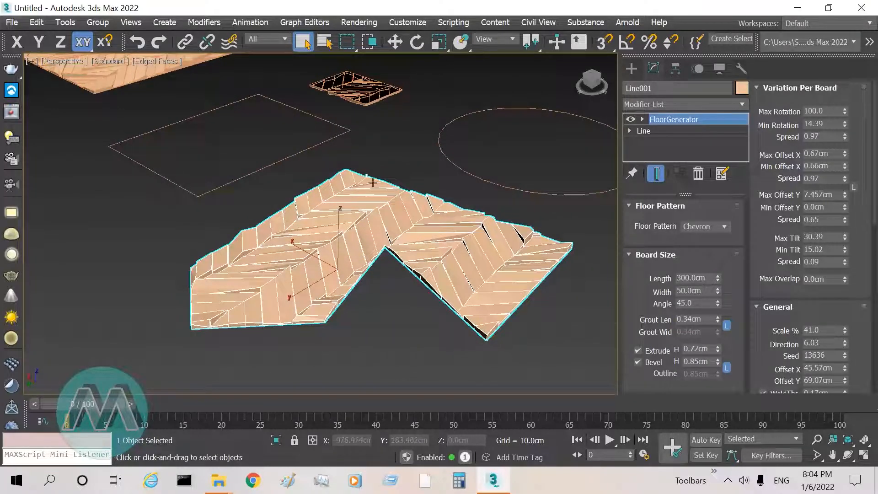
click(816, 439)
mouse_move(425, 262)
mouse_down()
mouse_move(453, 283)
mouse_move(484, 255)
mouse_move(421, 246)
mouse_up()
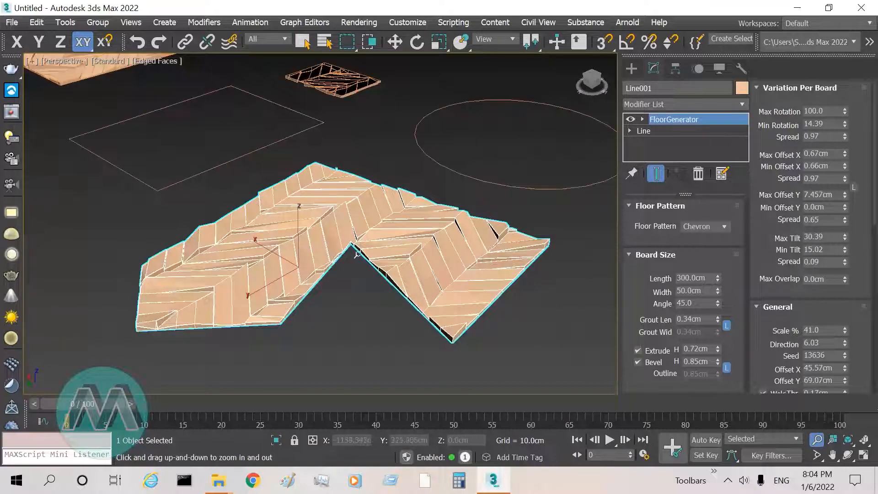
scroll(358, 254, up, 2)
right_click(357, 286)
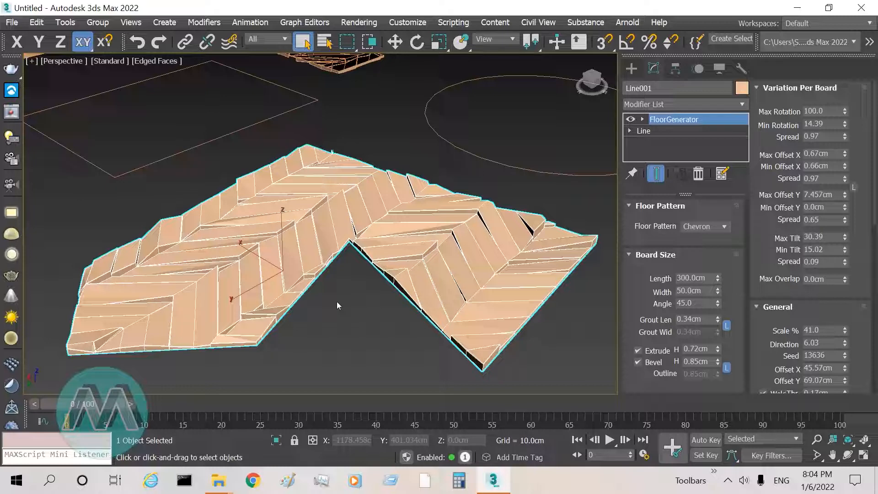
click(817, 440)
drag(364, 199, 345, 95)
key(q)
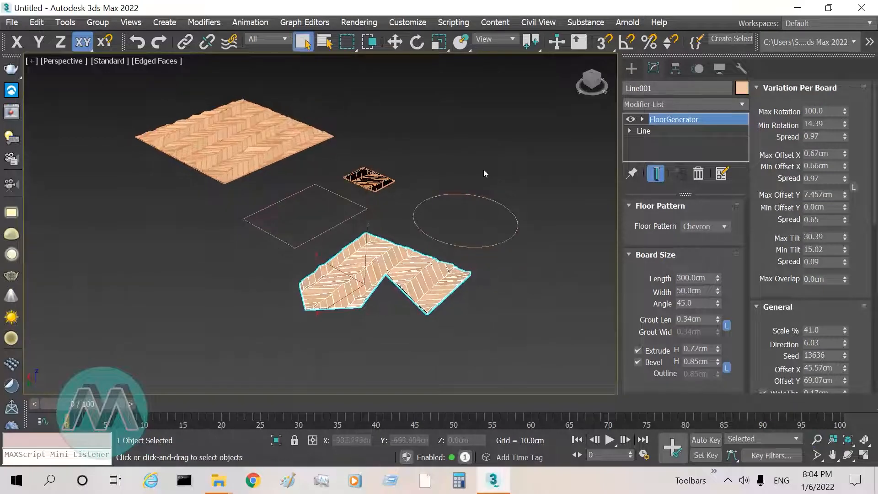
Step: Check the generated floors in the maximized top and left views, and return to the perspective view
key(alt+w)
key(alt+w)
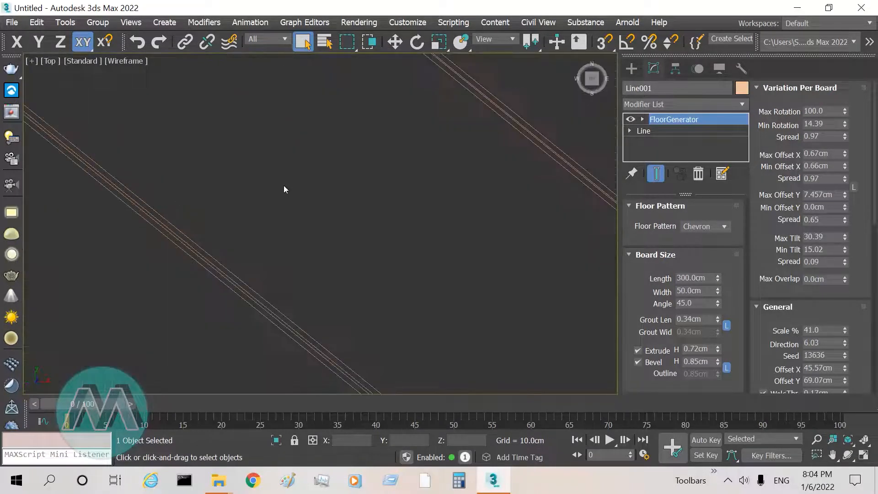
key(alt+w)
right_click(233, 287)
key(alt+w)
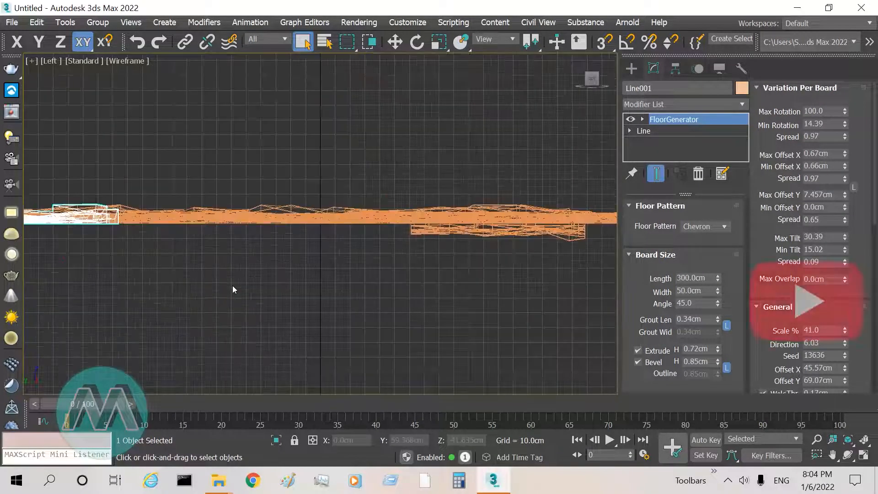
key(alt+w)
right_click(423, 299)
key(alt+w)
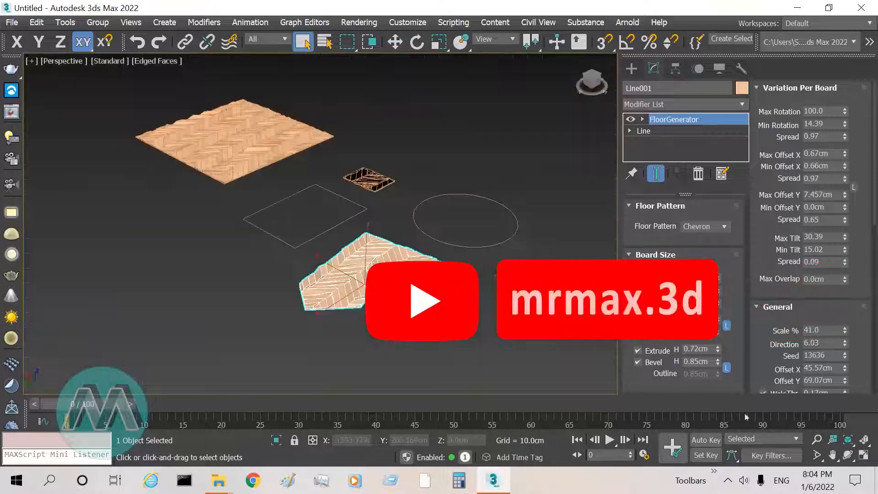
Step: Examine the plane, box and spline floors together from different distances and angles
click(816, 439)
drag(394, 255, 344, 325)
mouse_move(416, 171)
mouse_down()
mouse_move(437, 144)
mouse_move(428, 171)
mouse_up()
drag(362, 262, 393, 238)
right_click(396, 246)
click(832, 455)
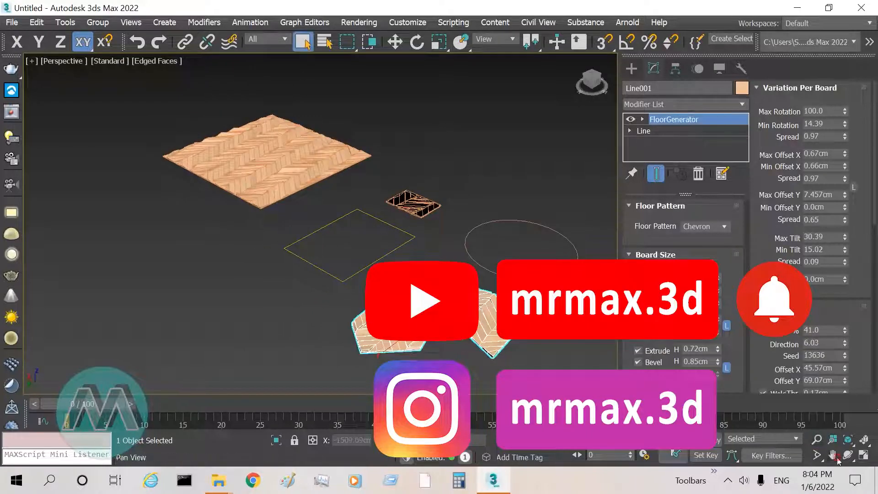
drag(427, 254, 390, 248)
right_click(390, 248)
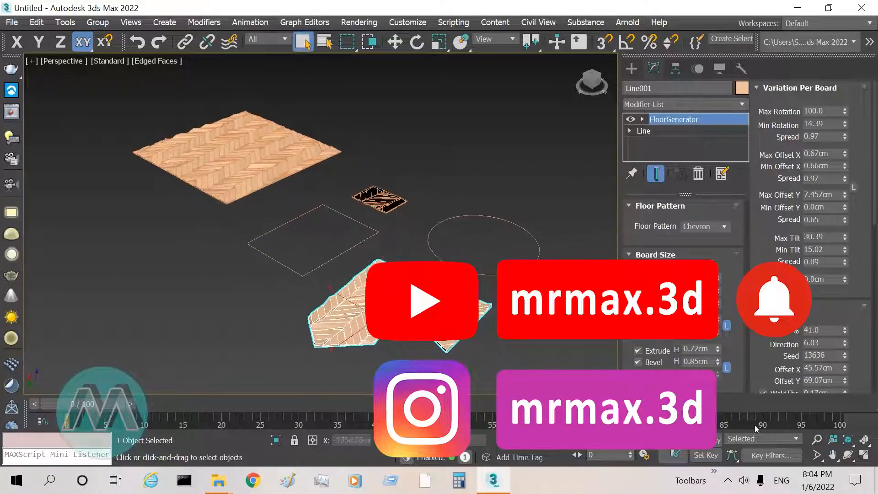
click(847, 455)
drag(320, 293, 384, 175)
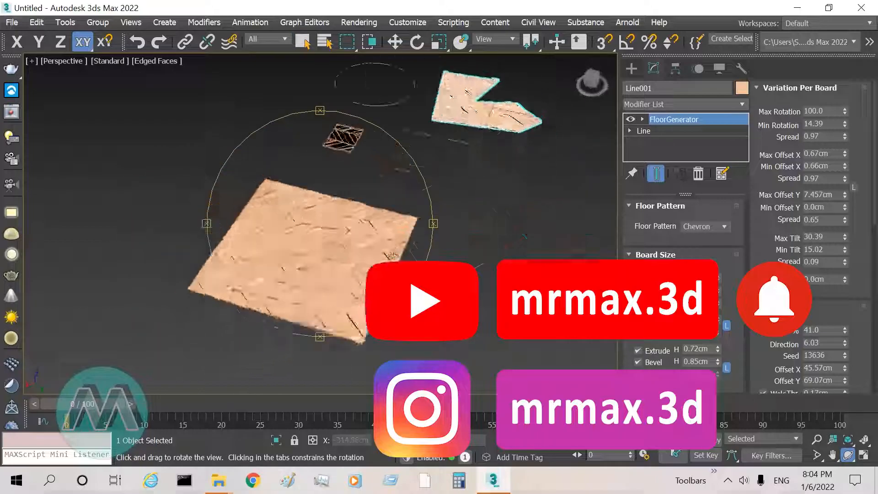